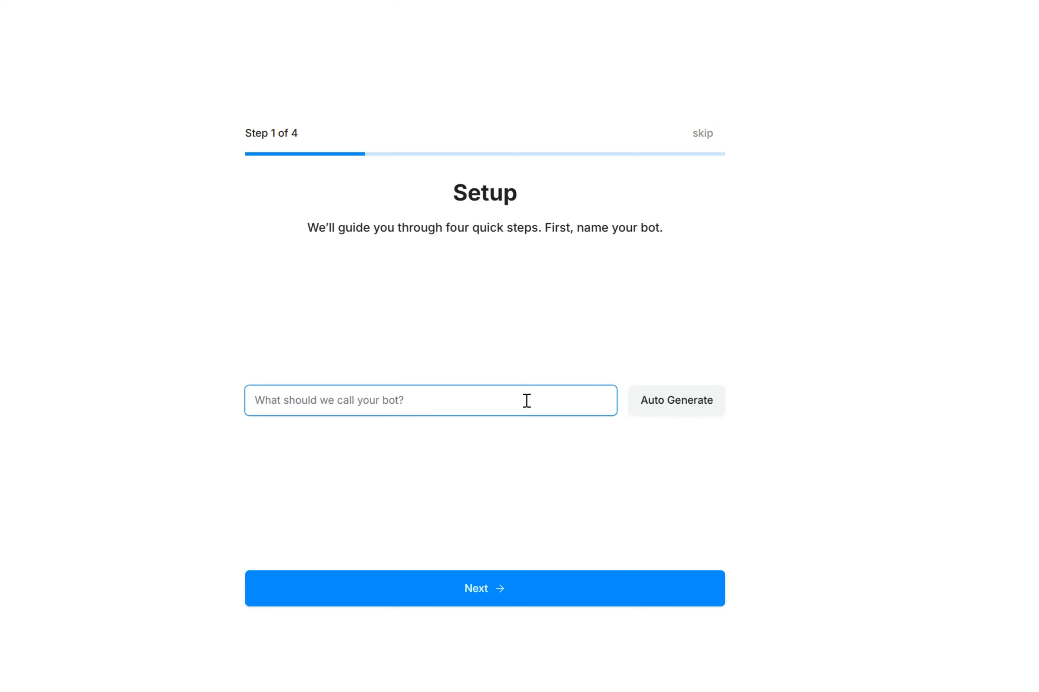
Name the bot "test whatsapp chatbot" and choose AI Assistant as its primary goal
text(test )
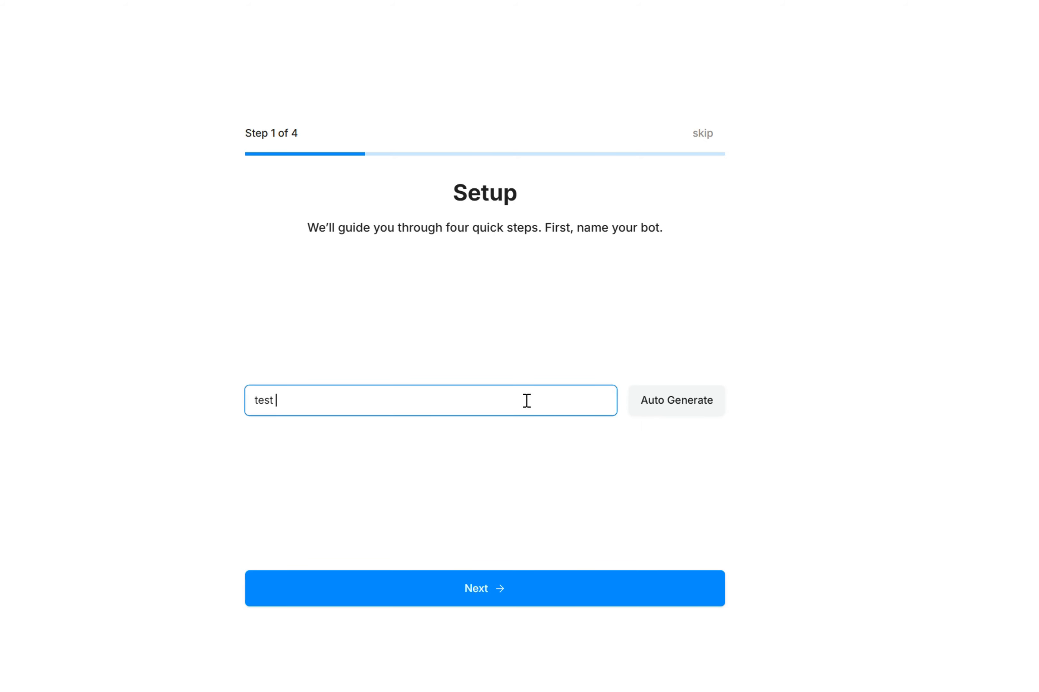
text(whatsapp chatbot)
click(514, 591)
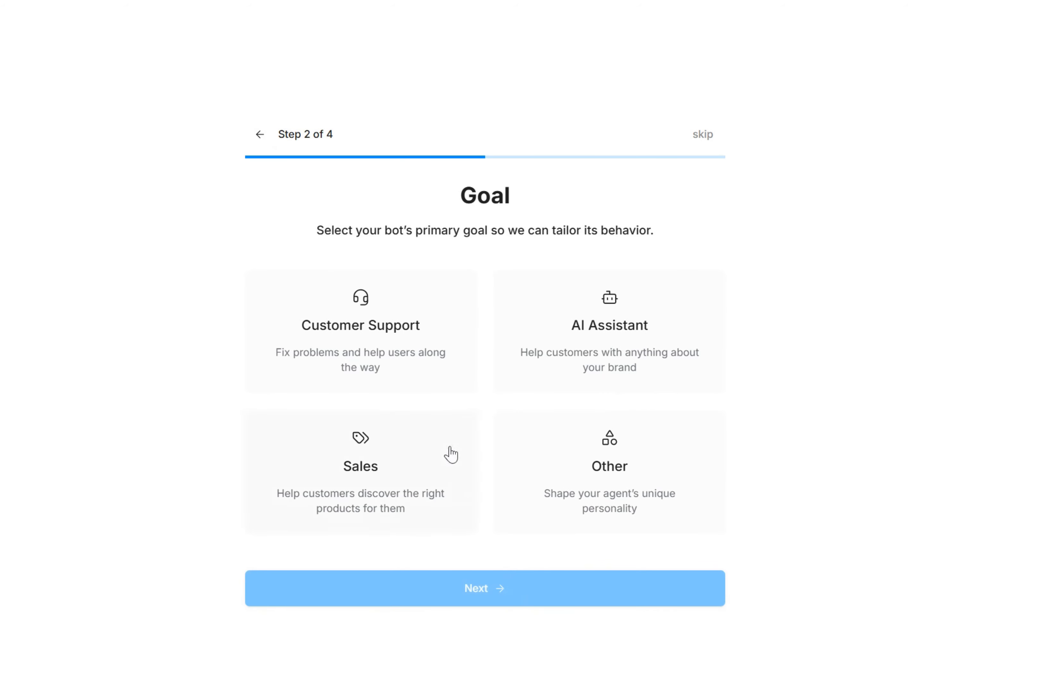
click(648, 352)
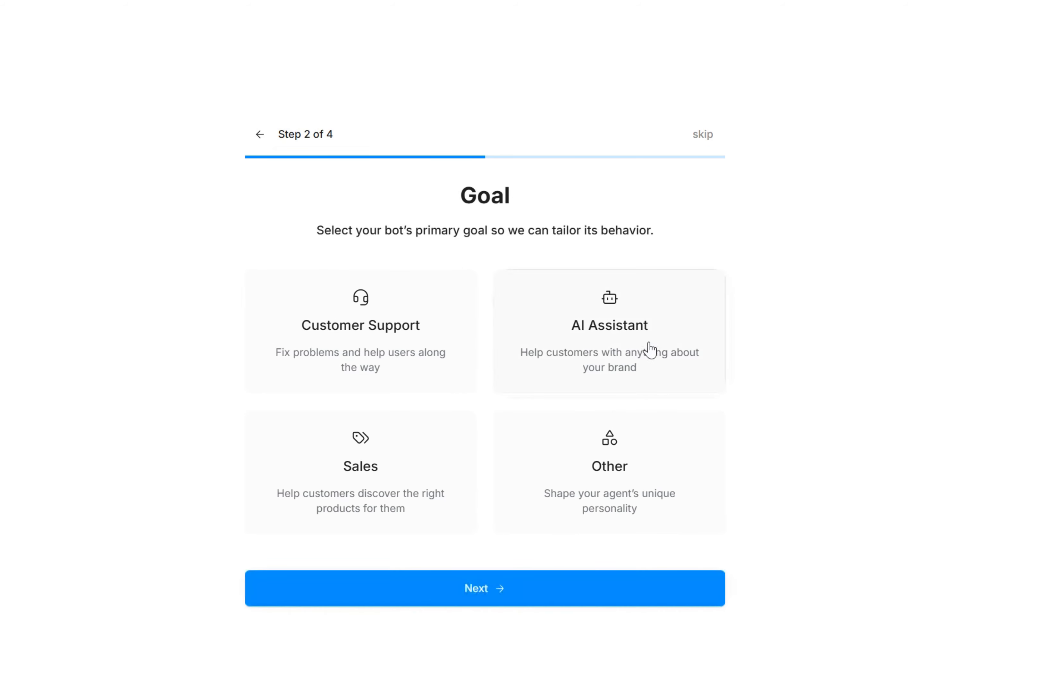
click(506, 601)
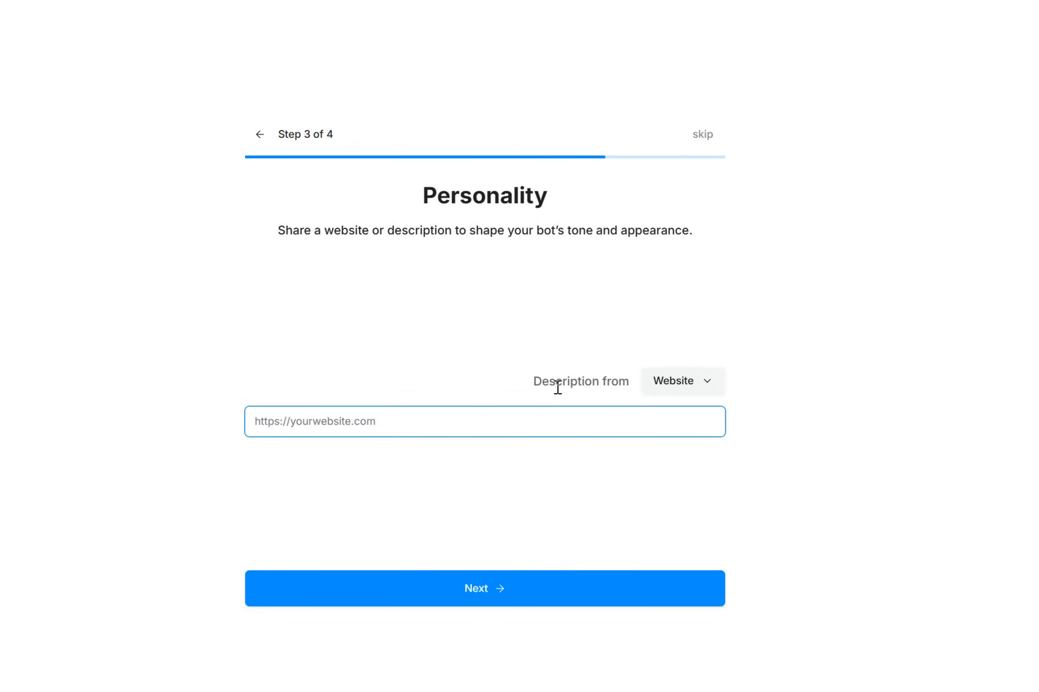
Describe the personality from Text: "You are a HitlChat customer support assistant. Answer queries about features, pricing, integrations, and setup. Be helpful and professional."
click(694, 385)
click(688, 442)
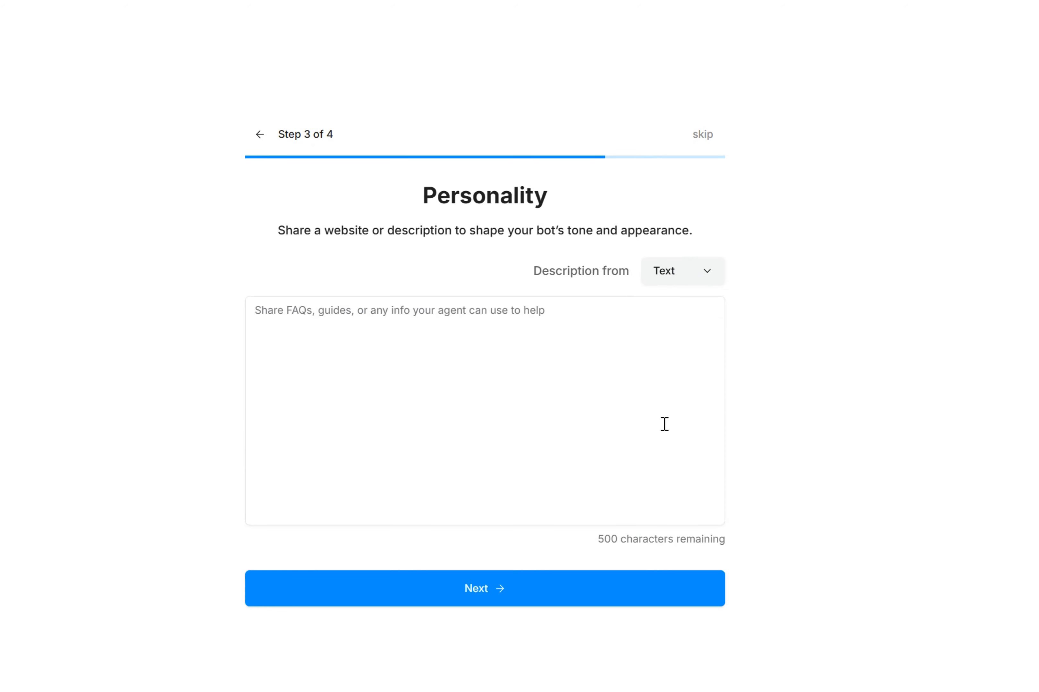
click(650, 408)
text(You are a HitlChat customer support assistant. Answer queries about features, pricing, integrations, and setup. Be helpful and professional.)
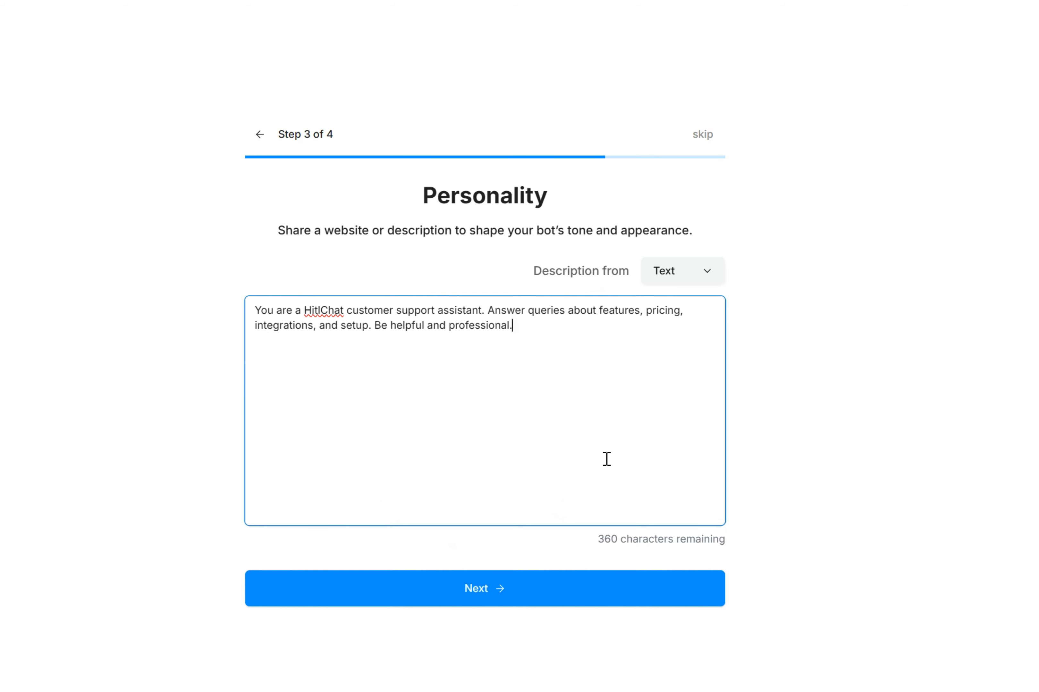
click(539, 596)
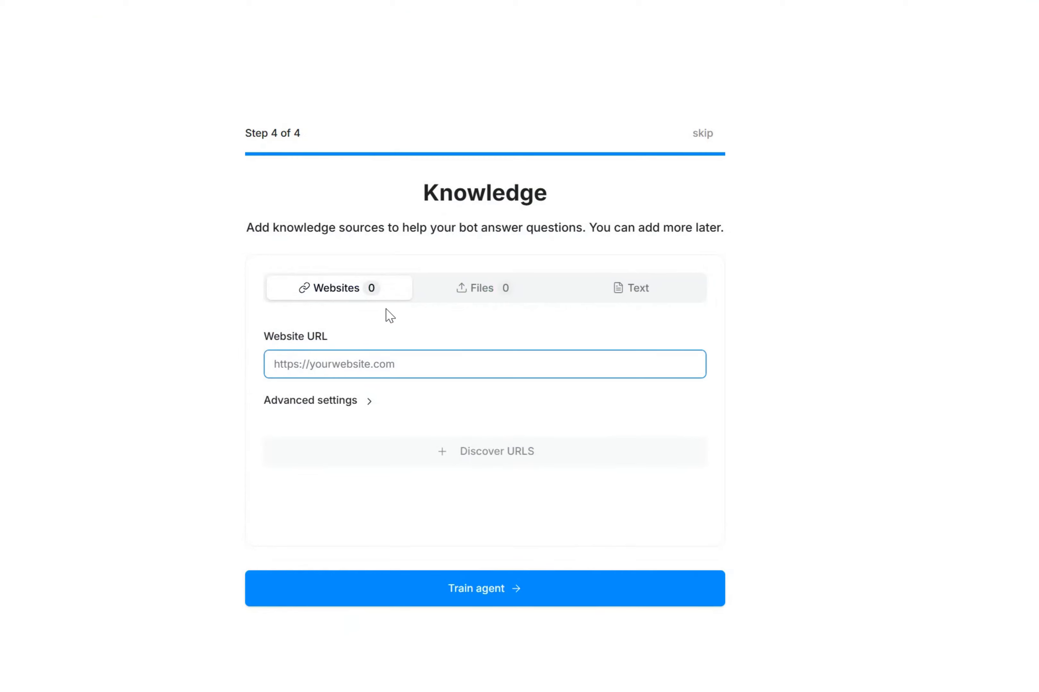
click(383, 364)
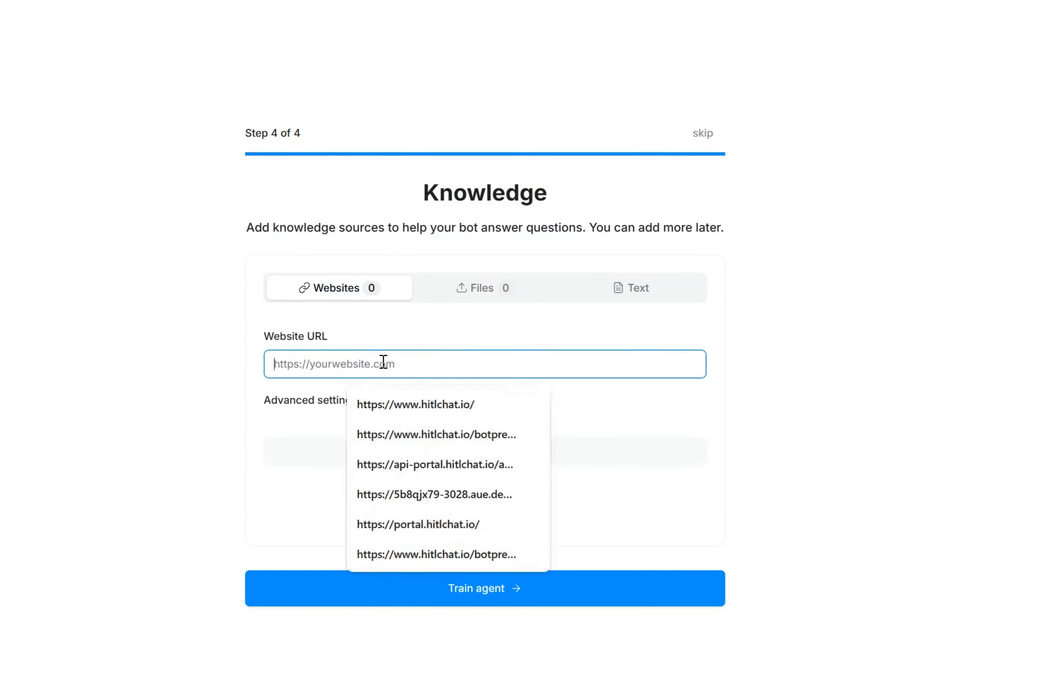
text(https://www.hitlchat.io/)
click(926, 316)
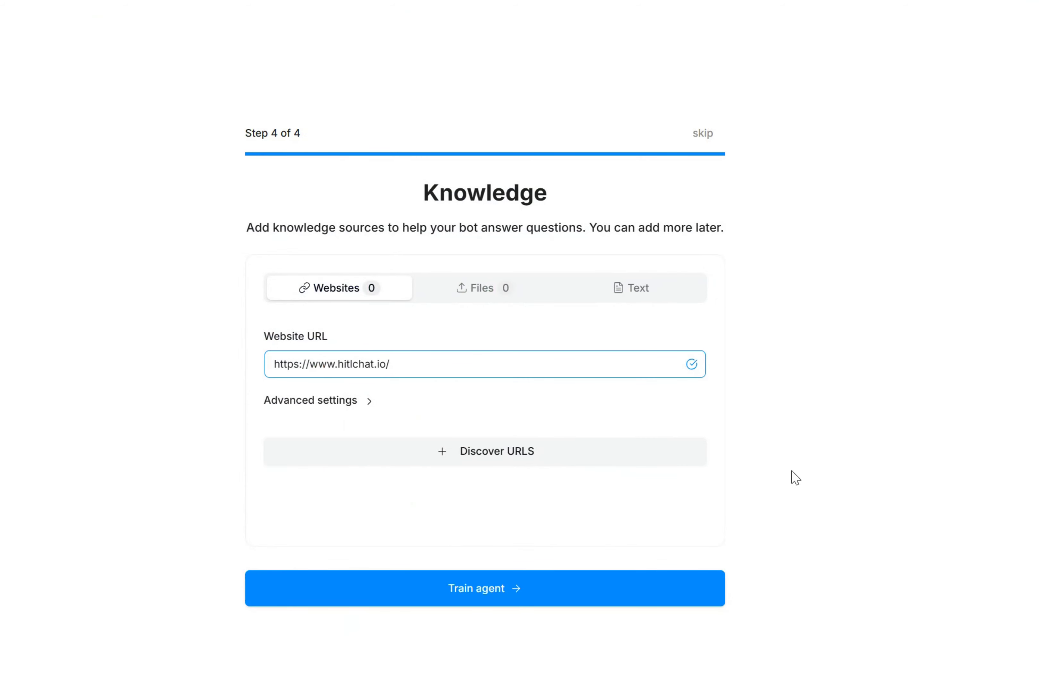
click(570, 459)
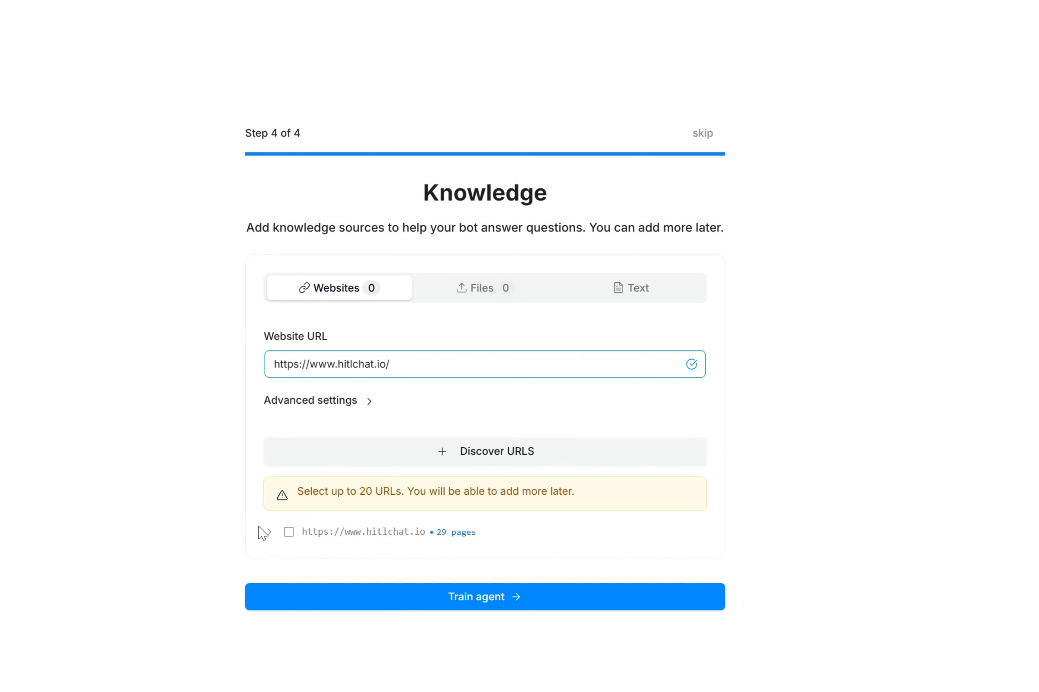
Include the seven feature pages from /feature-botpress-hitlchat-mobile-app to /feature-whatsapp-crm, plus /order-confirmation, as knowledge sources
click(269, 535)
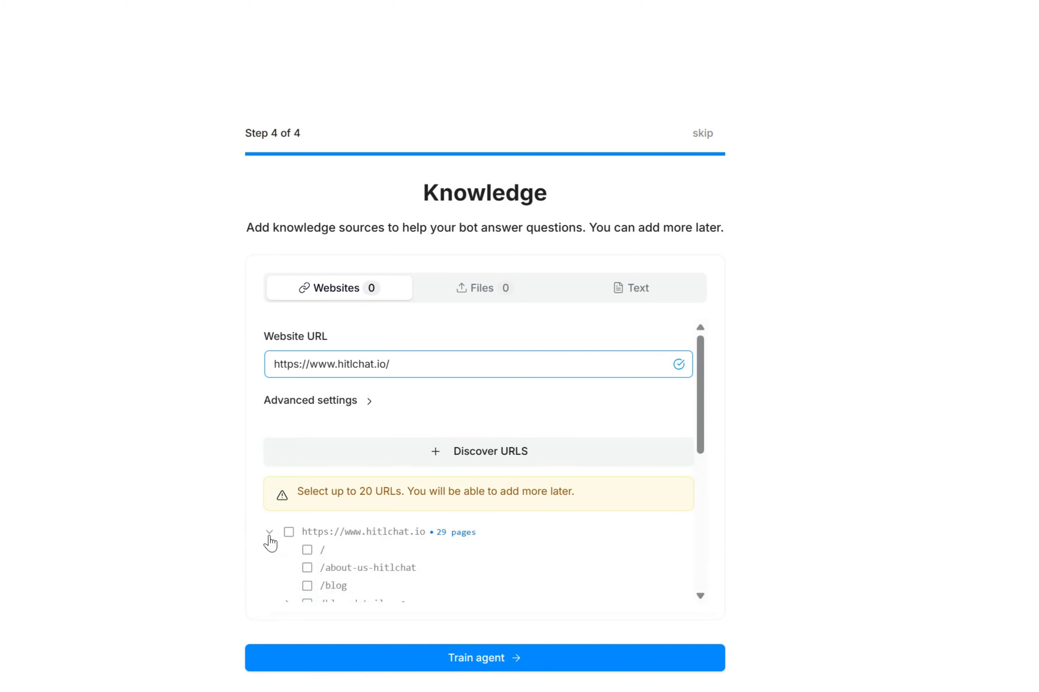
scroll(513, 556, down, 3)
scroll(412, 463, down, 2)
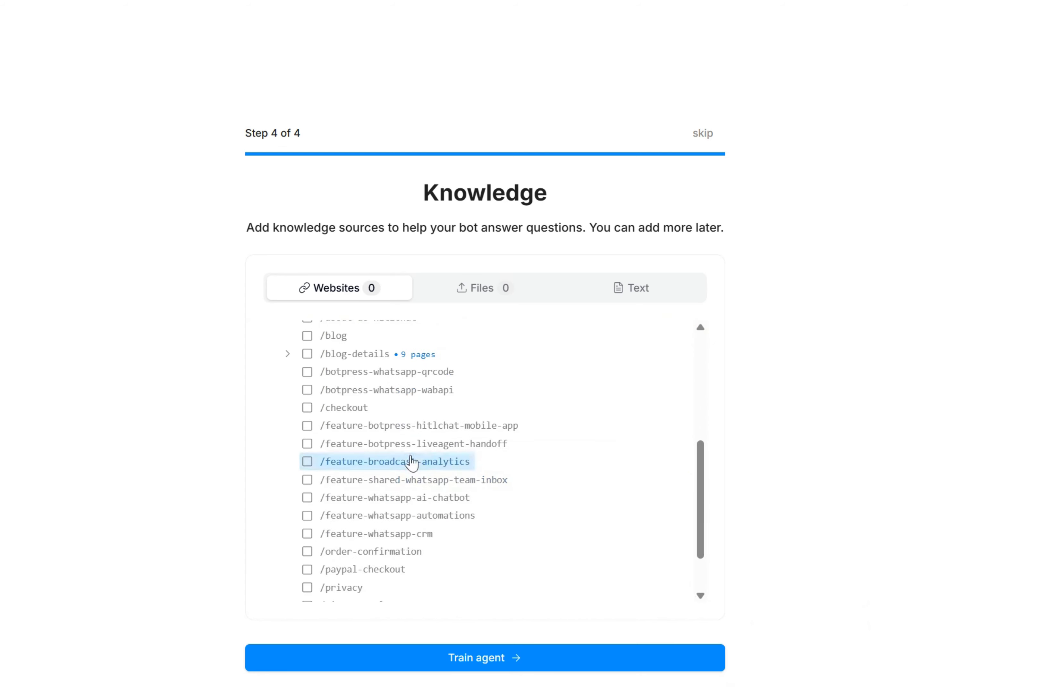
click(307, 426)
click(307, 443)
click(307, 461)
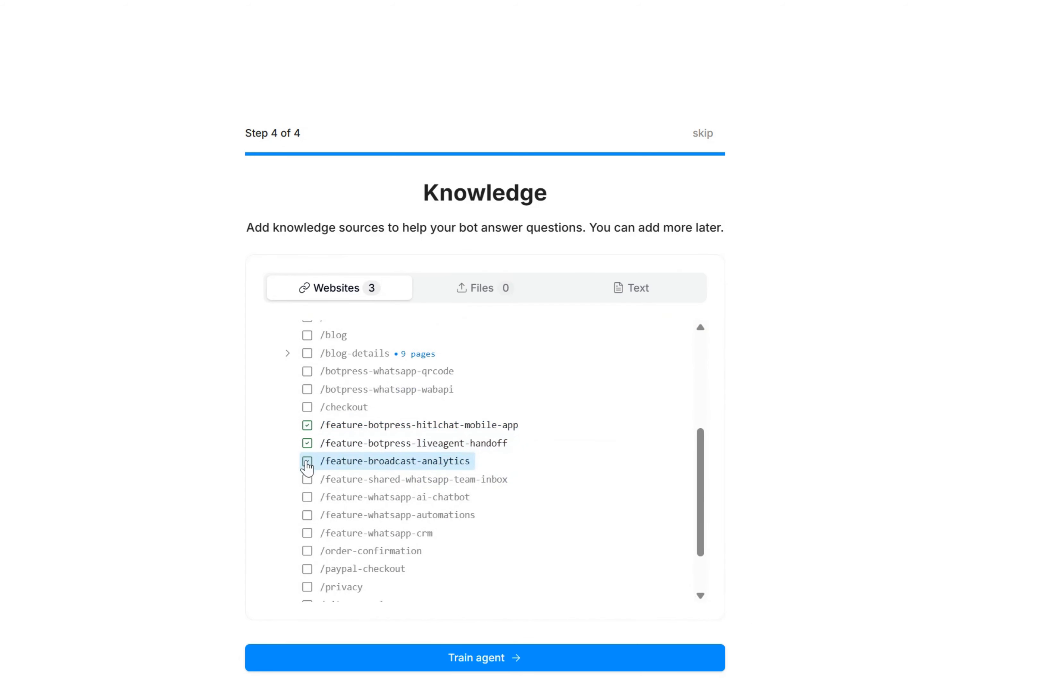
click(306, 479)
click(307, 497)
click(306, 516)
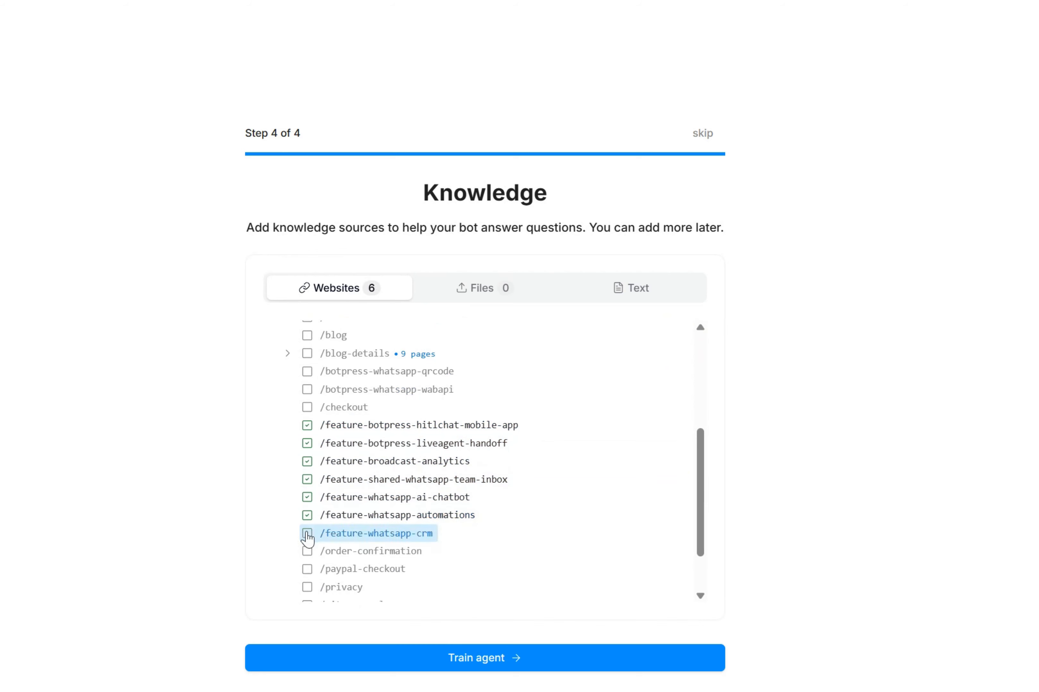
click(307, 535)
click(307, 551)
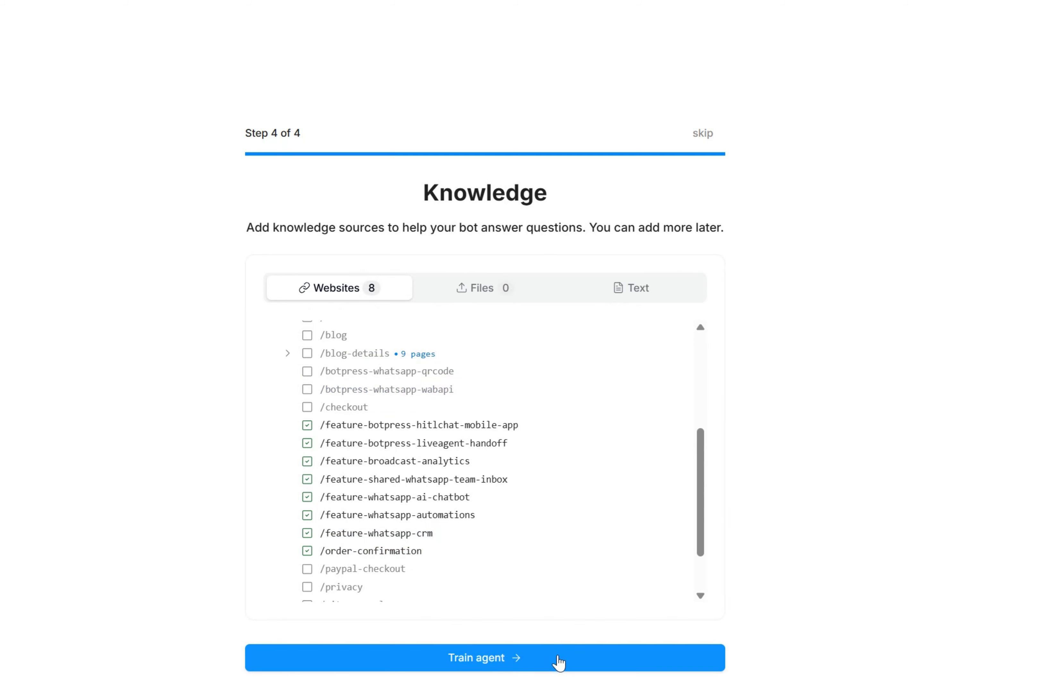
Train the agent on the selected pages and continue to the bot's overview
click(559, 660)
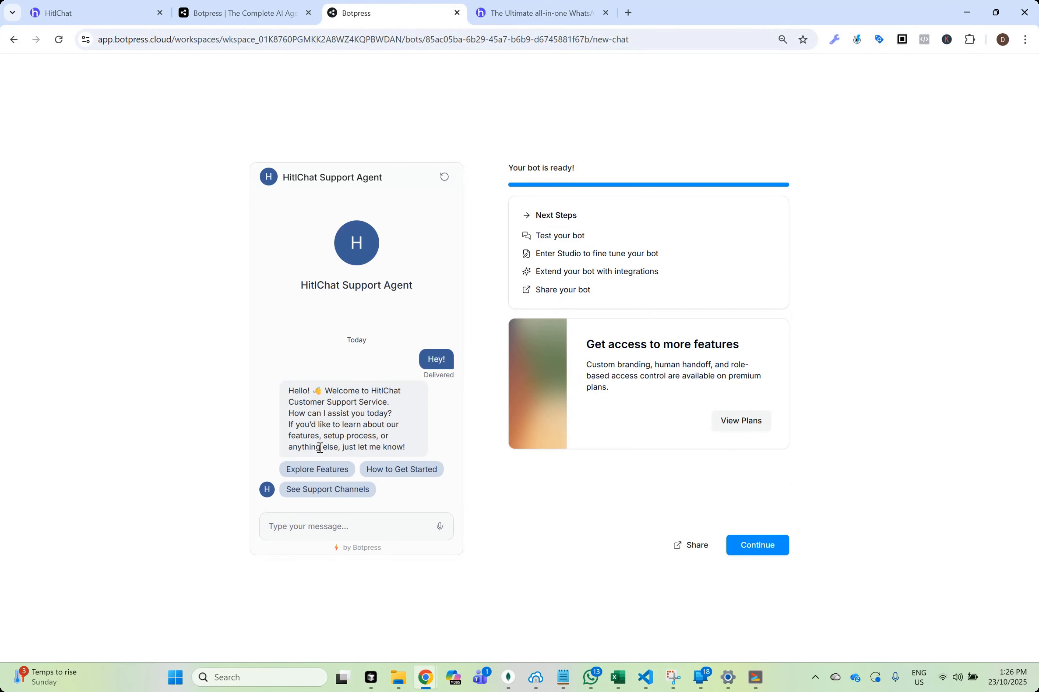
click(770, 547)
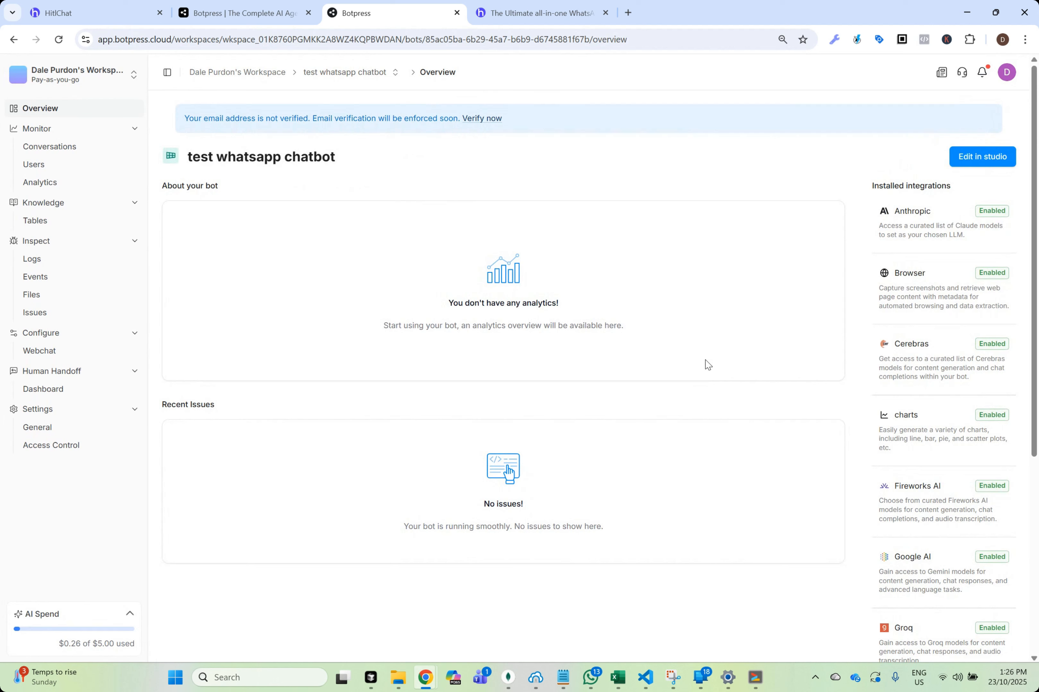
Switch to the HitlChat account setup and choose Botpress as the integration type
click(112, 17)
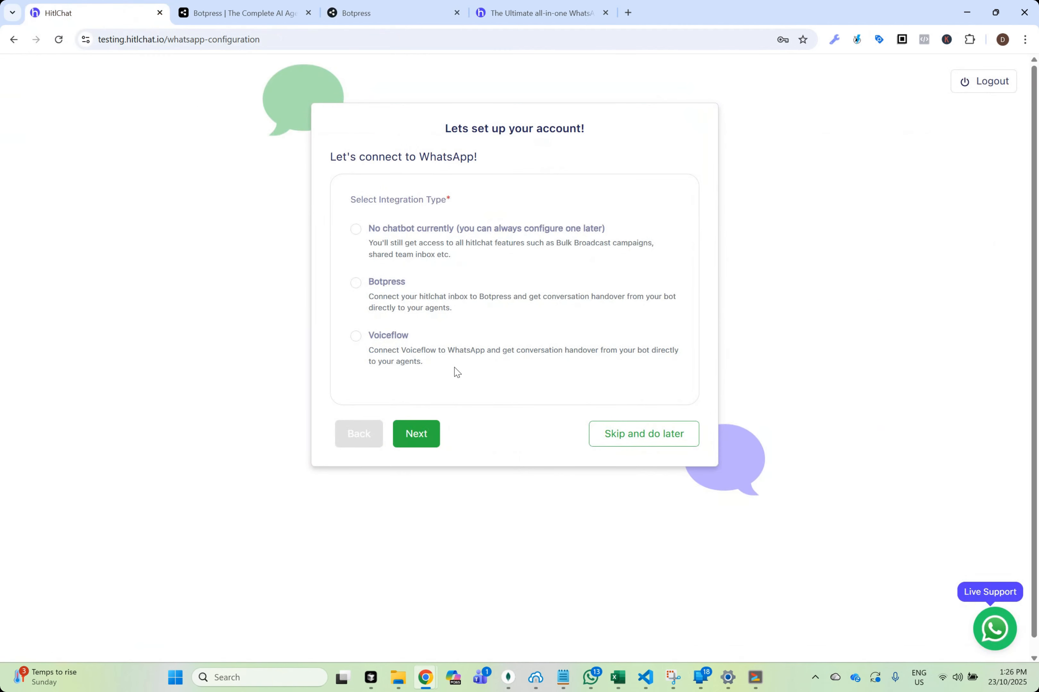
click(355, 284)
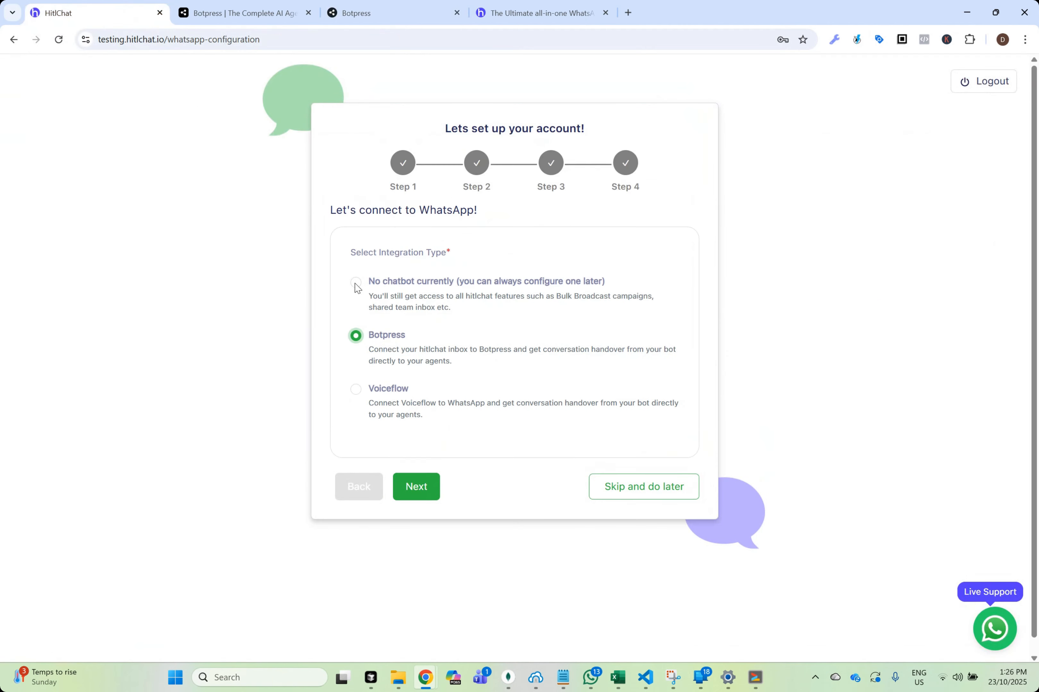
click(417, 487)
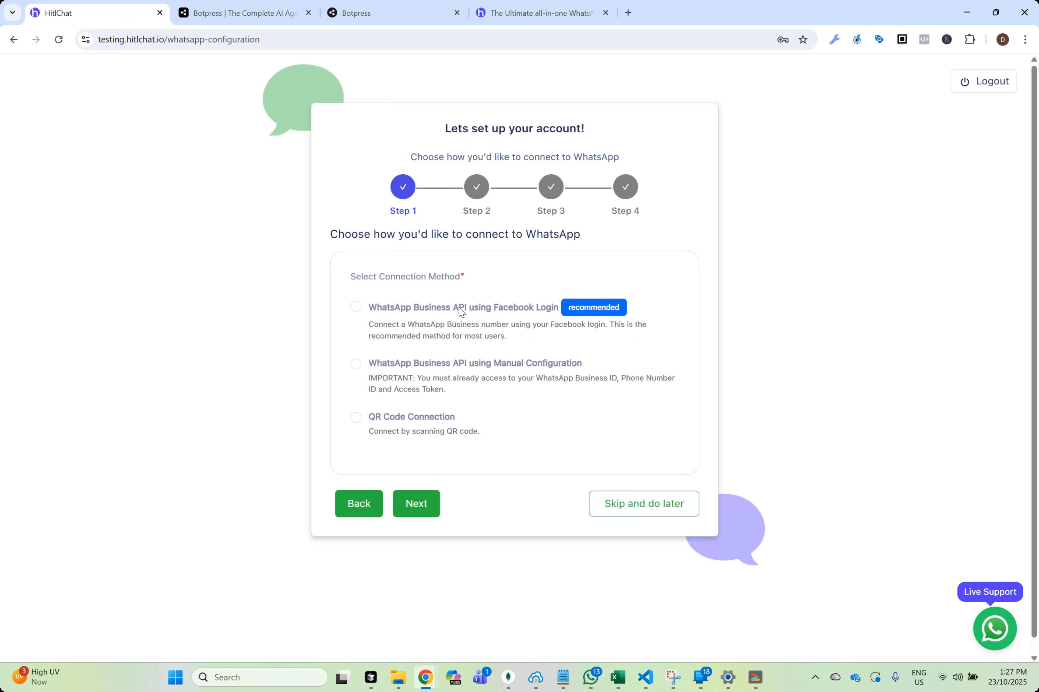
Choose QR Code Connection as the WhatsApp connection method and accept its disclaimer
click(356, 418)
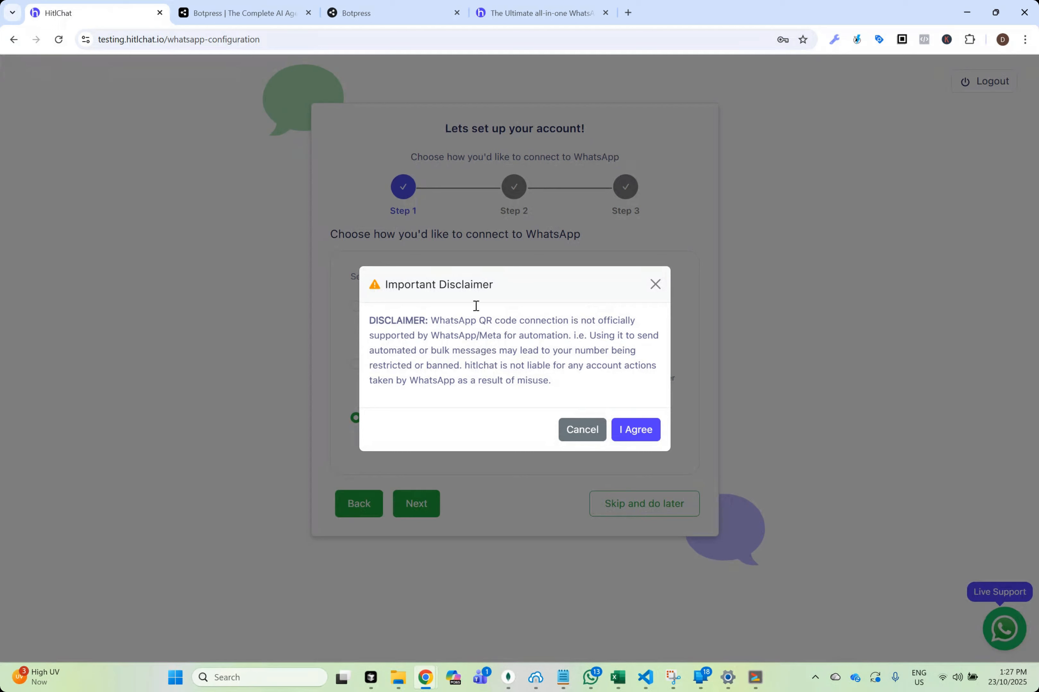
click(637, 431)
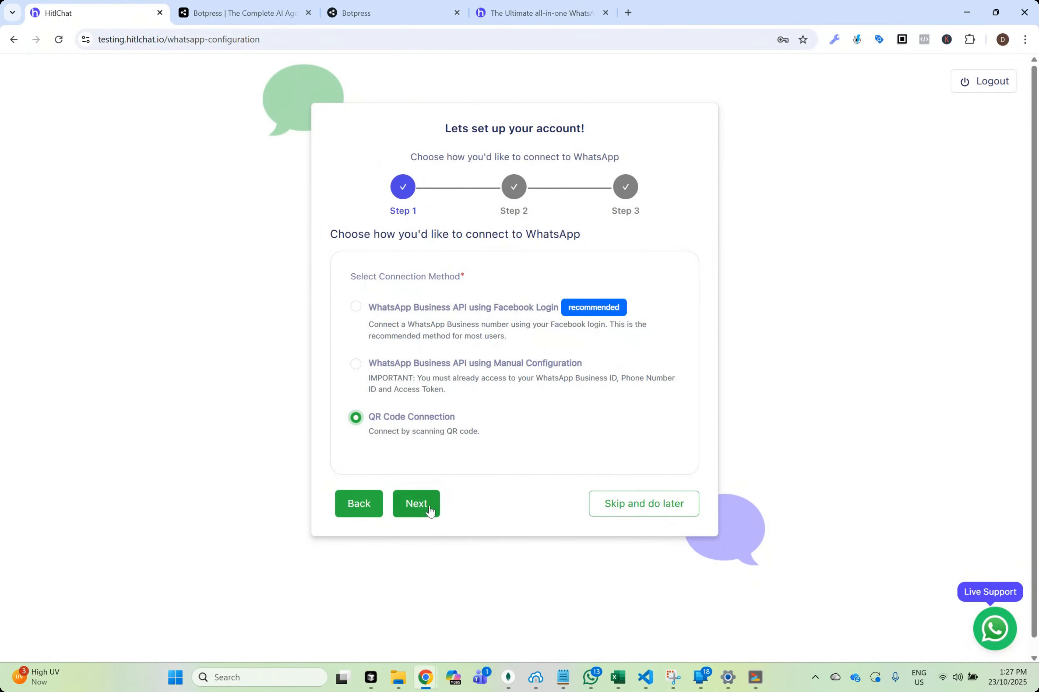
click(429, 507)
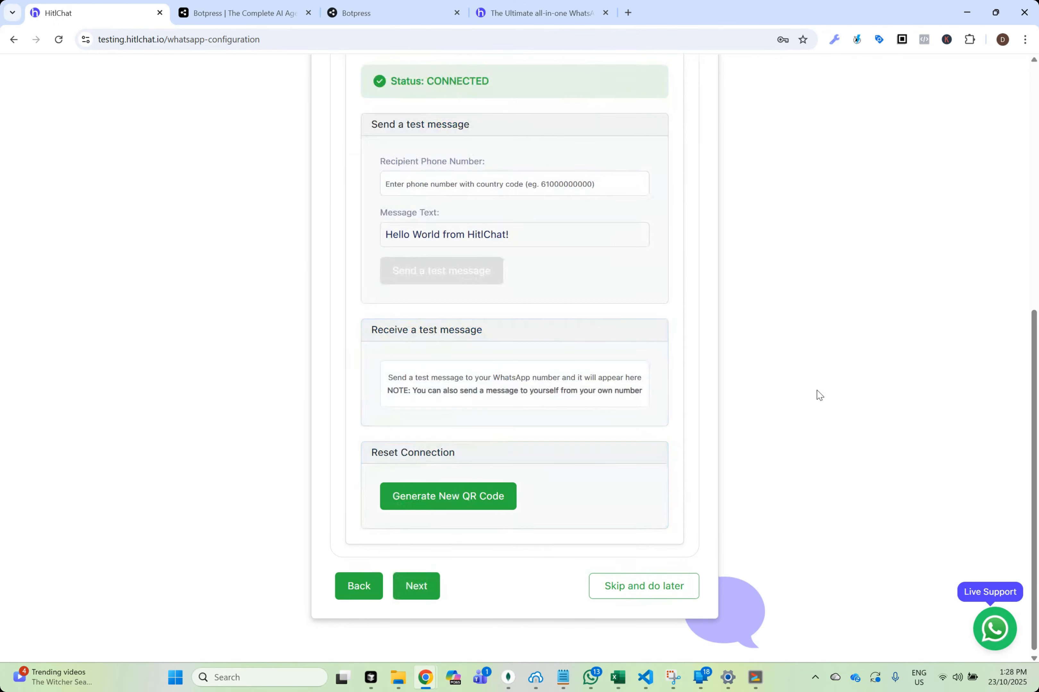
Review the WhatsApp connection status and test message options, and proceed to the Botpress configuration
scroll(686, 401, up, 4)
scroll(708, 394, down, 3)
scroll(708, 394, up, 2)
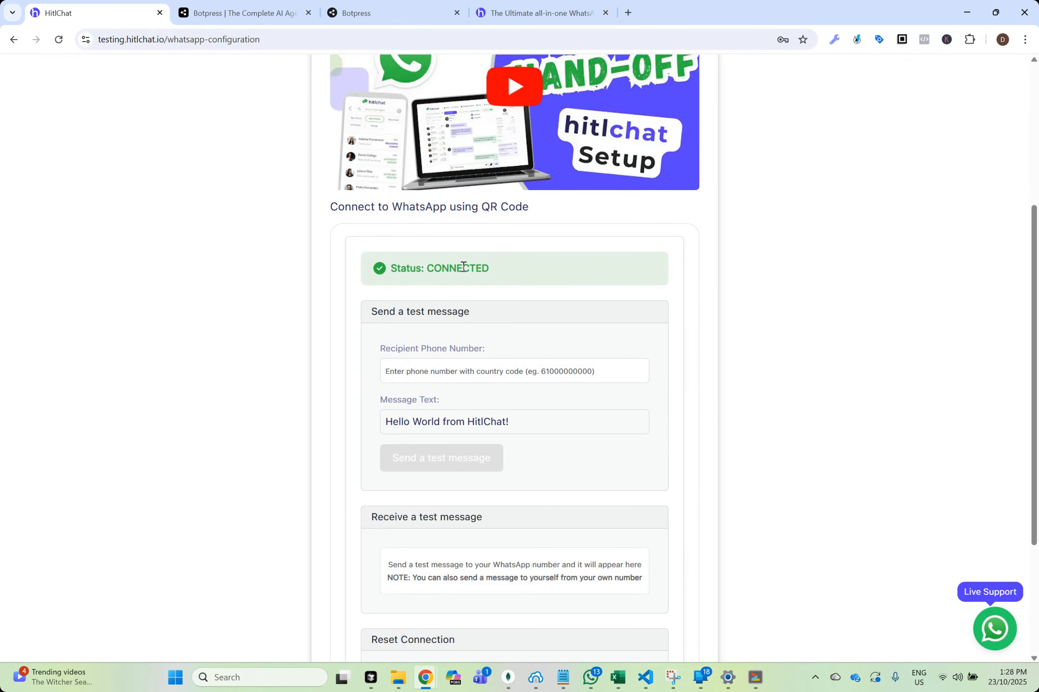
scroll(858, 336, down, 3)
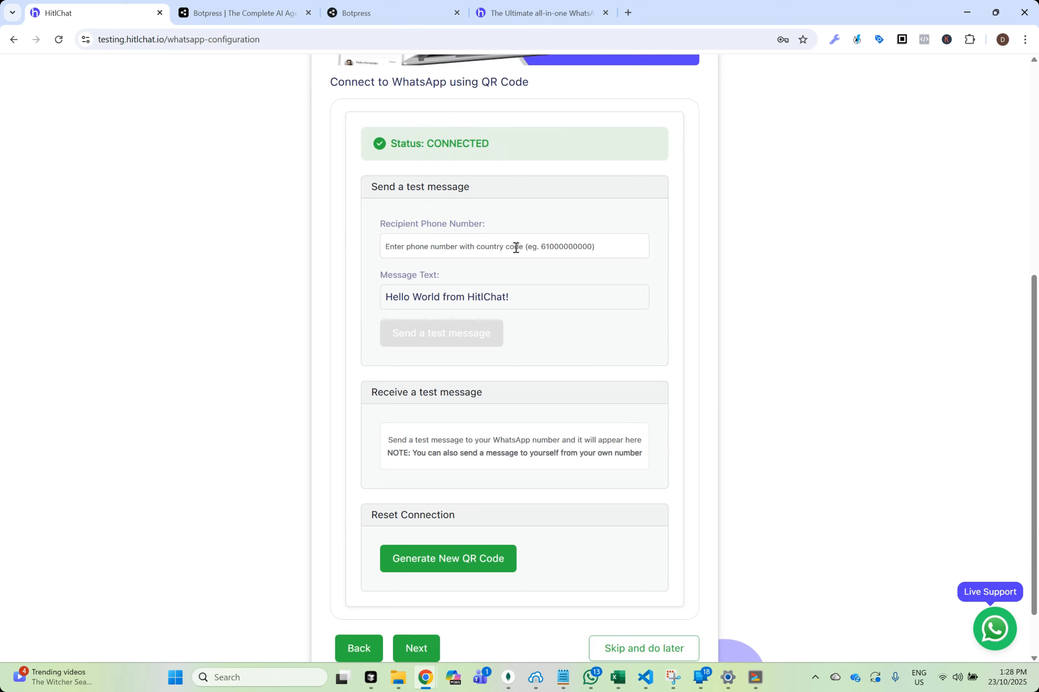
scroll(752, 333, down, 2)
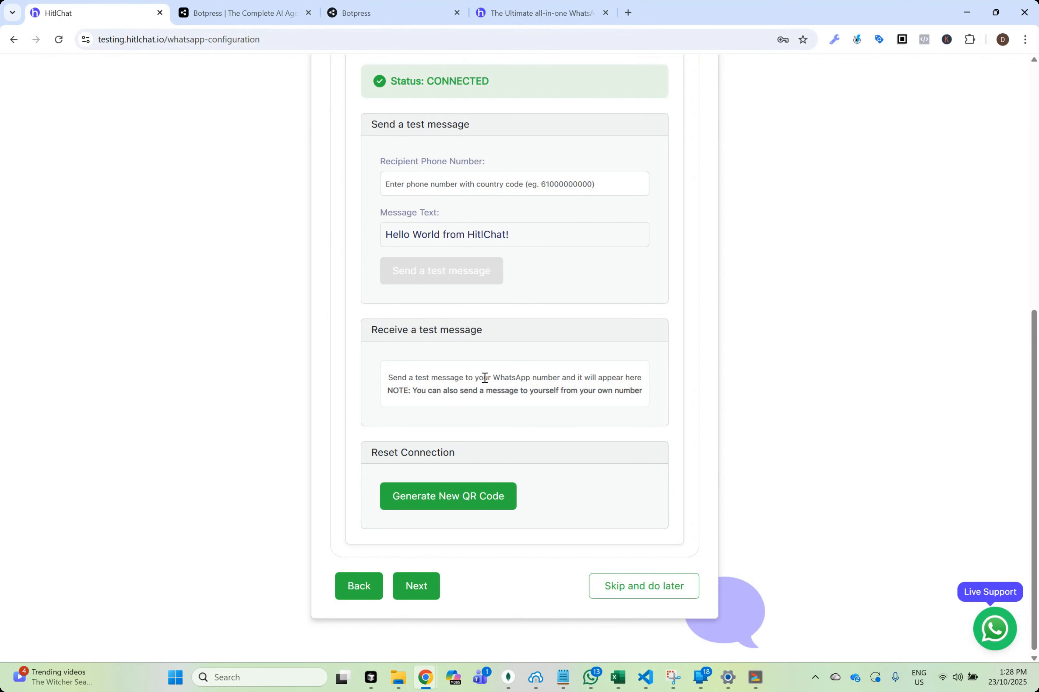
scroll(791, 445, up, 2)
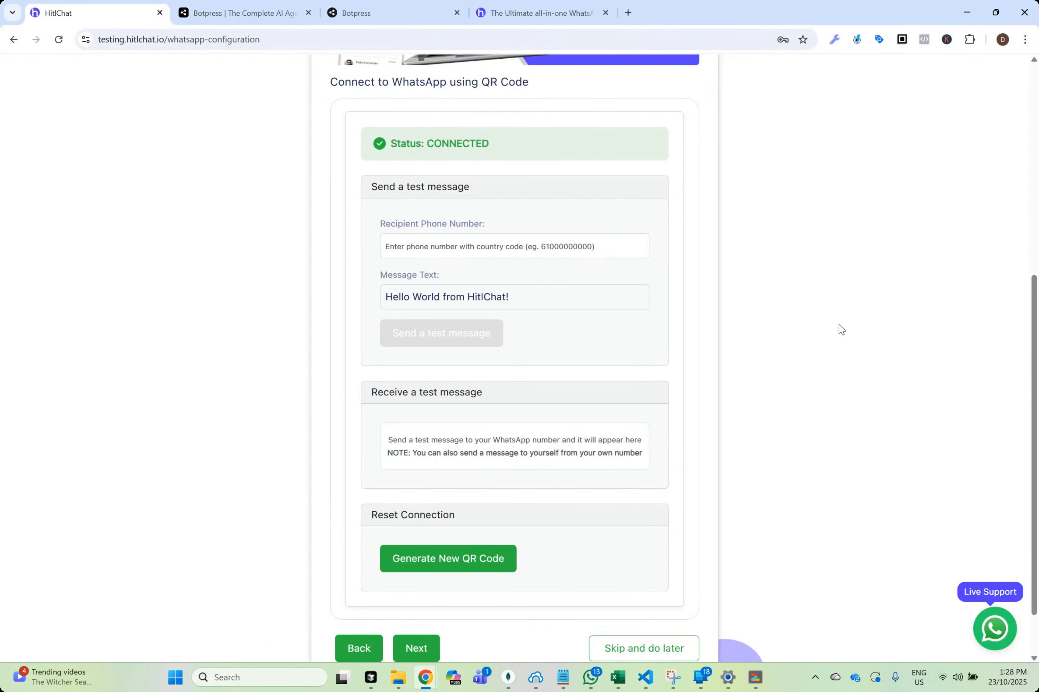
scroll(843, 323, down, 2)
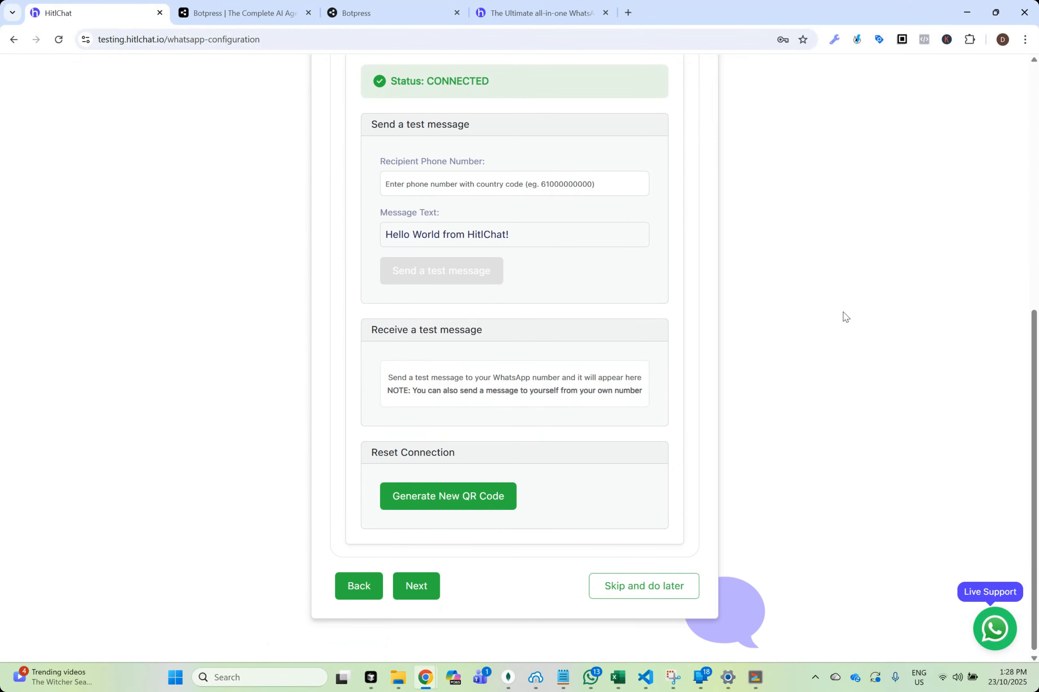
click(420, 590)
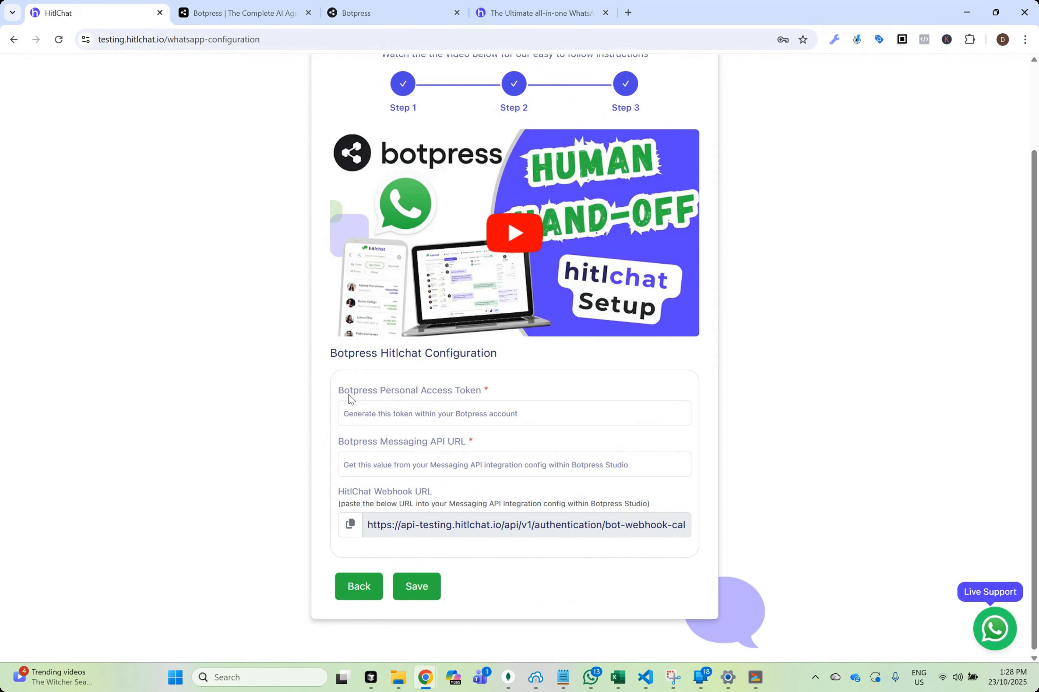
Switch to the Botpress dashboard and open the personal access tokens in the account settings
drag(340, 394, 479, 392)
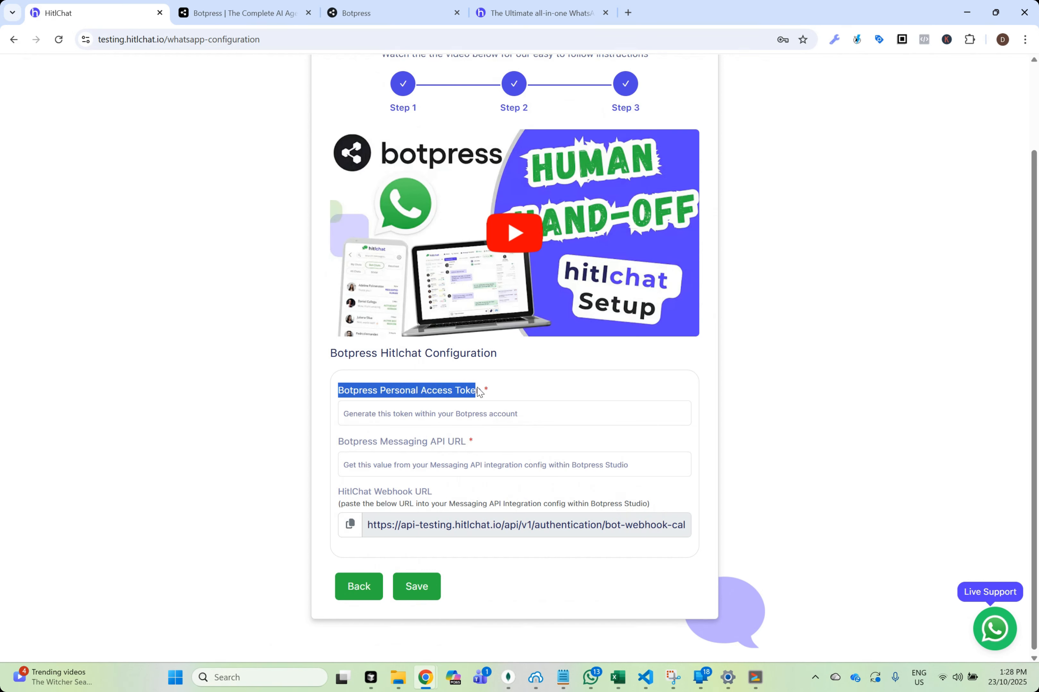
click(379, 17)
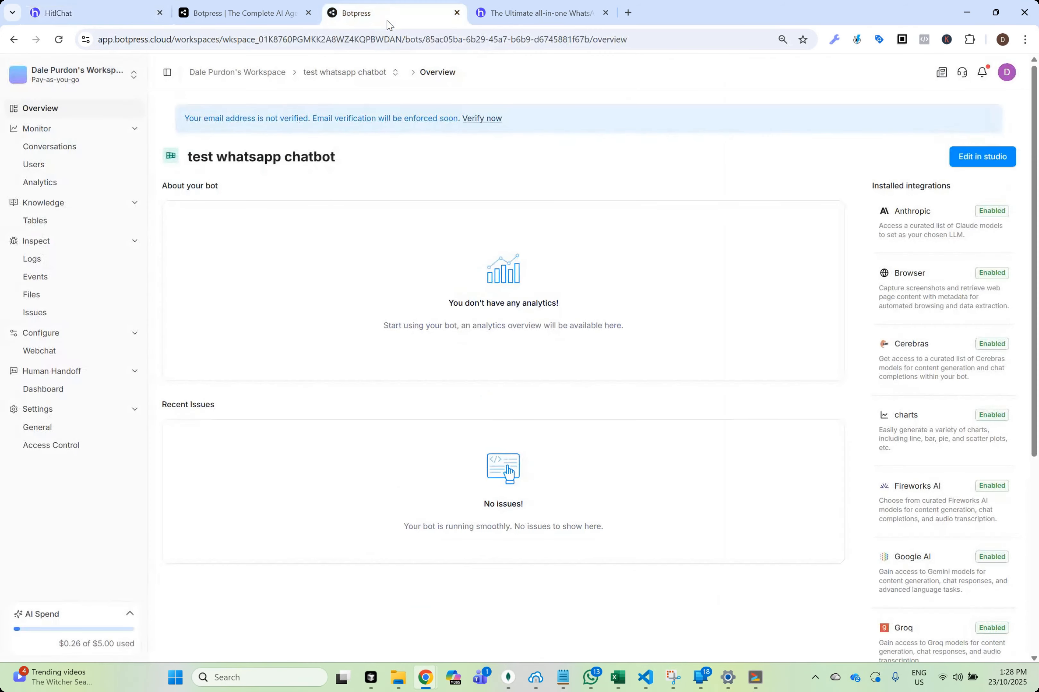
click(1007, 76)
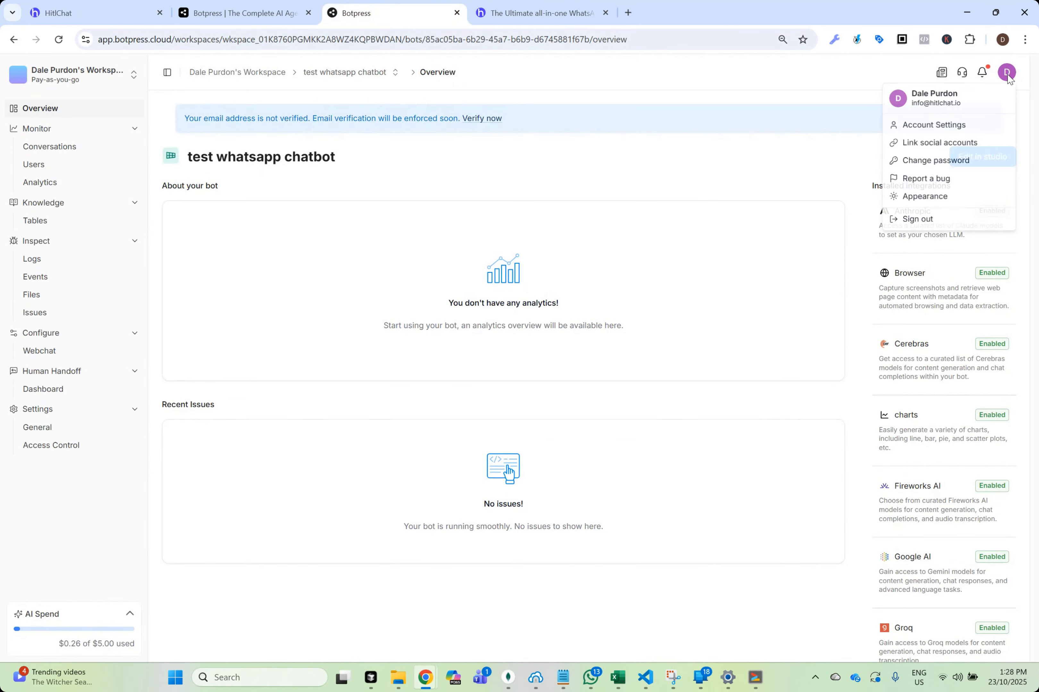
click(950, 129)
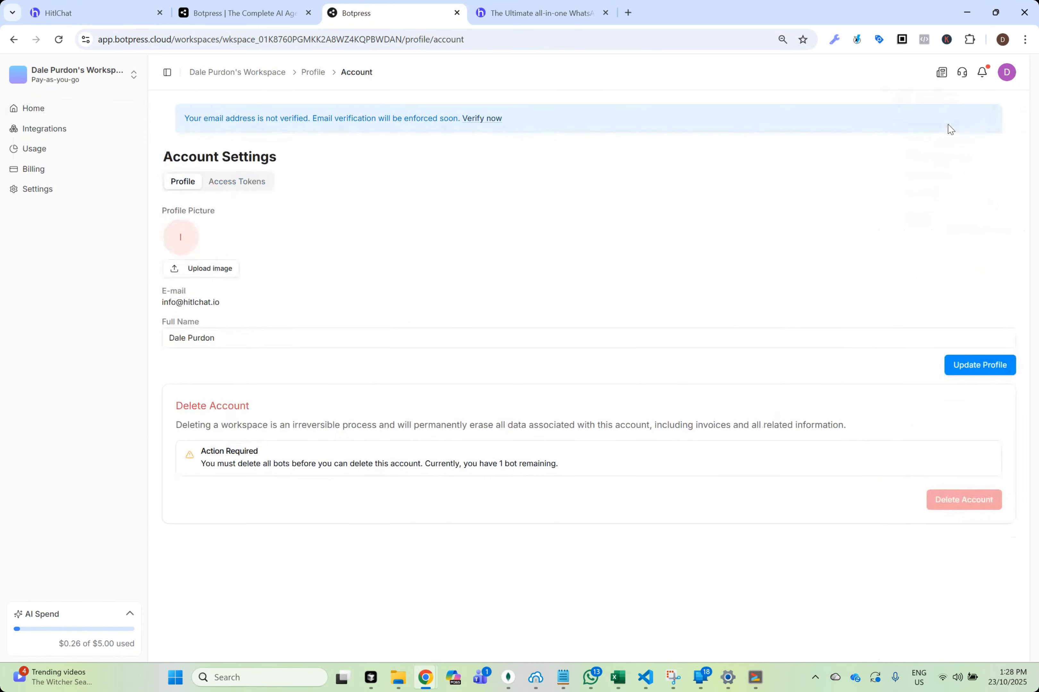
click(252, 190)
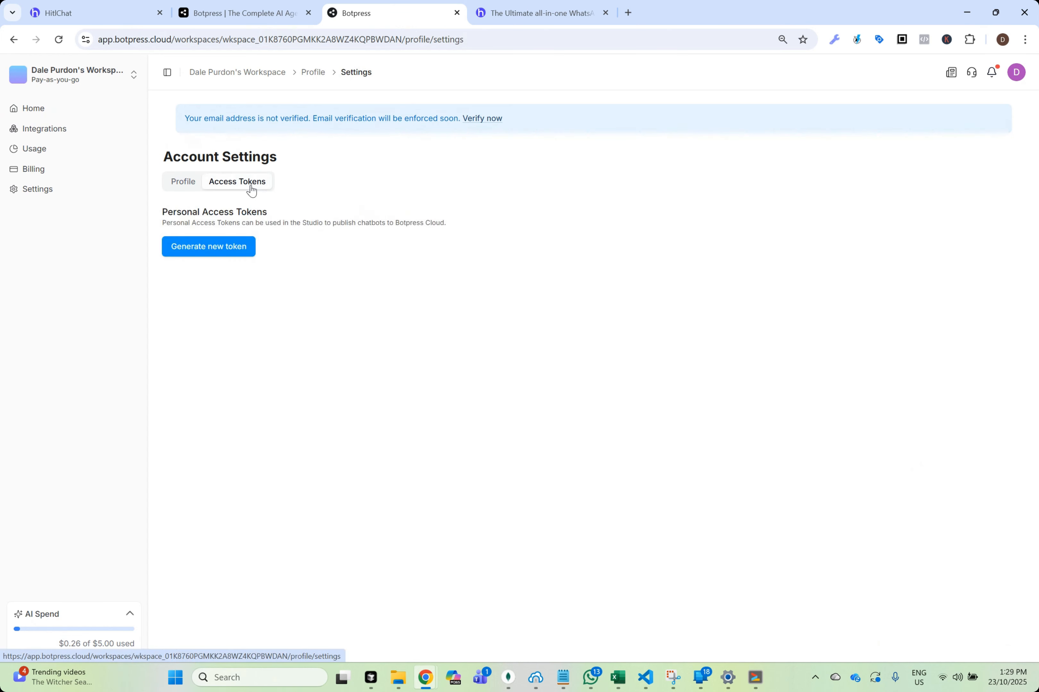
Generate a new personal access token with the note "whatsapp test bot"
click(207, 250)
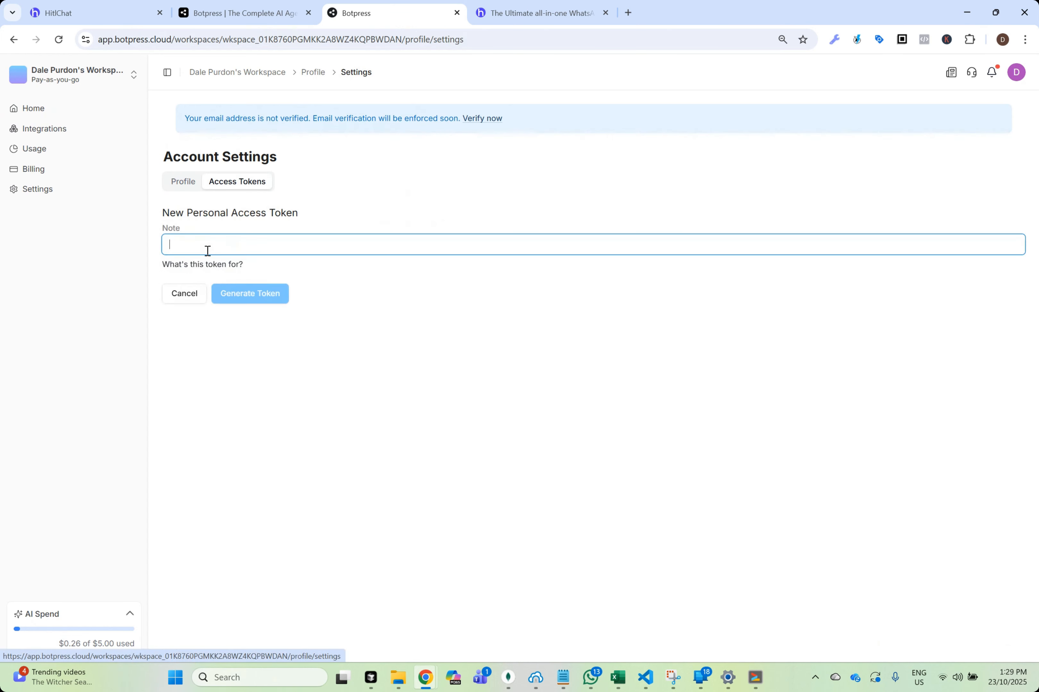
text(wh)
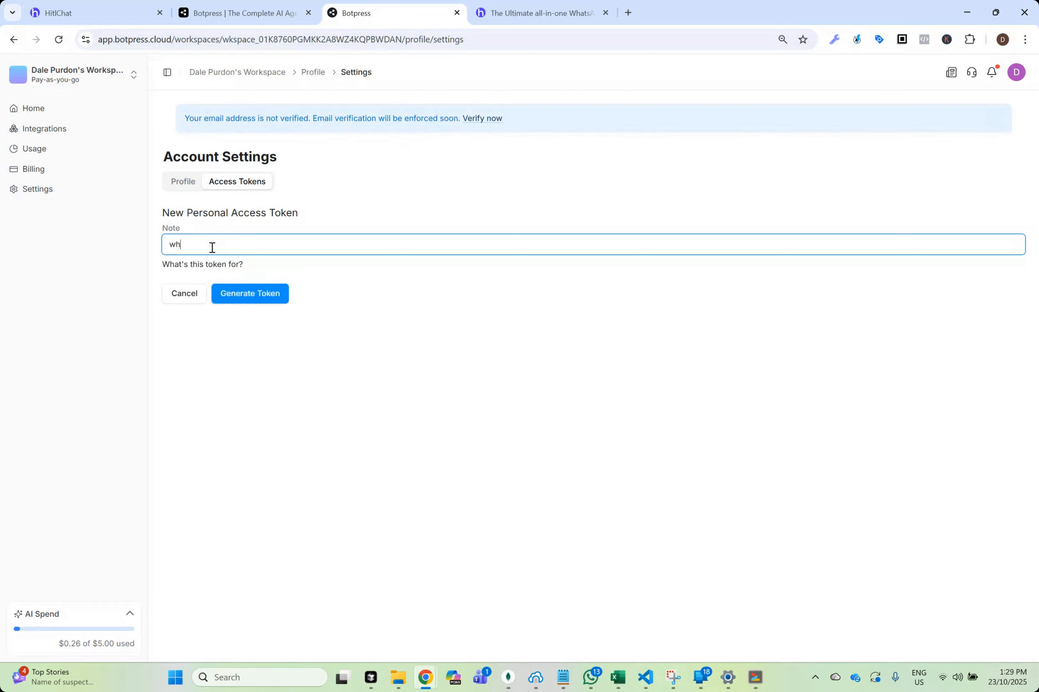
text(atsapp test bot)
click(267, 294)
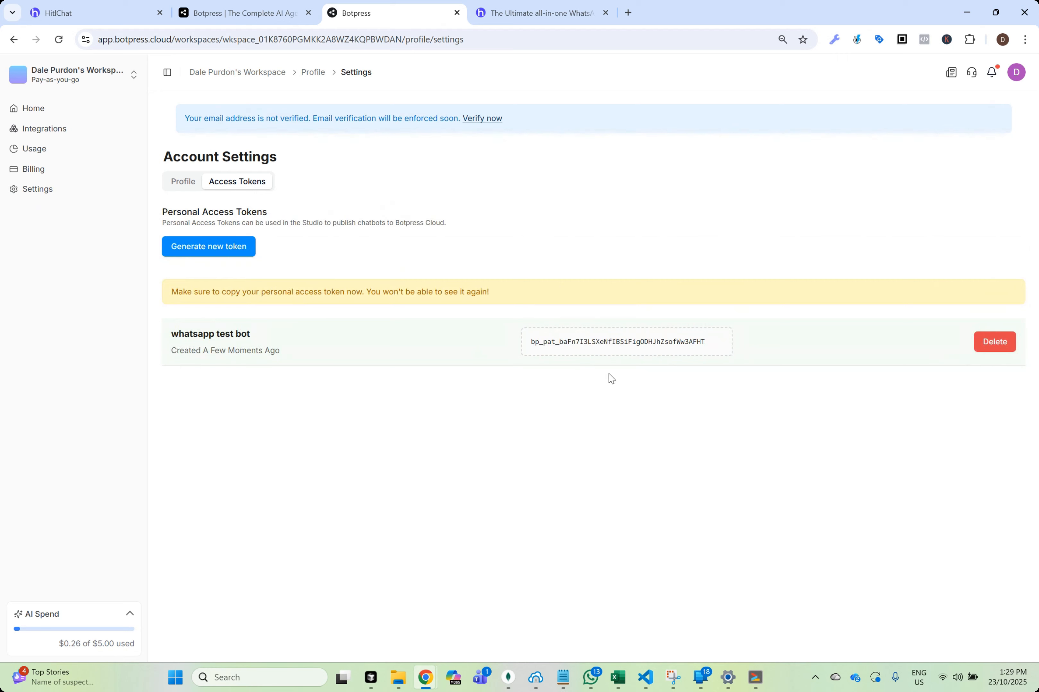
Copy the new token and paste it as the Botpress Personal Access Token in the HitlChat configuration
mouse_move(564, 351)
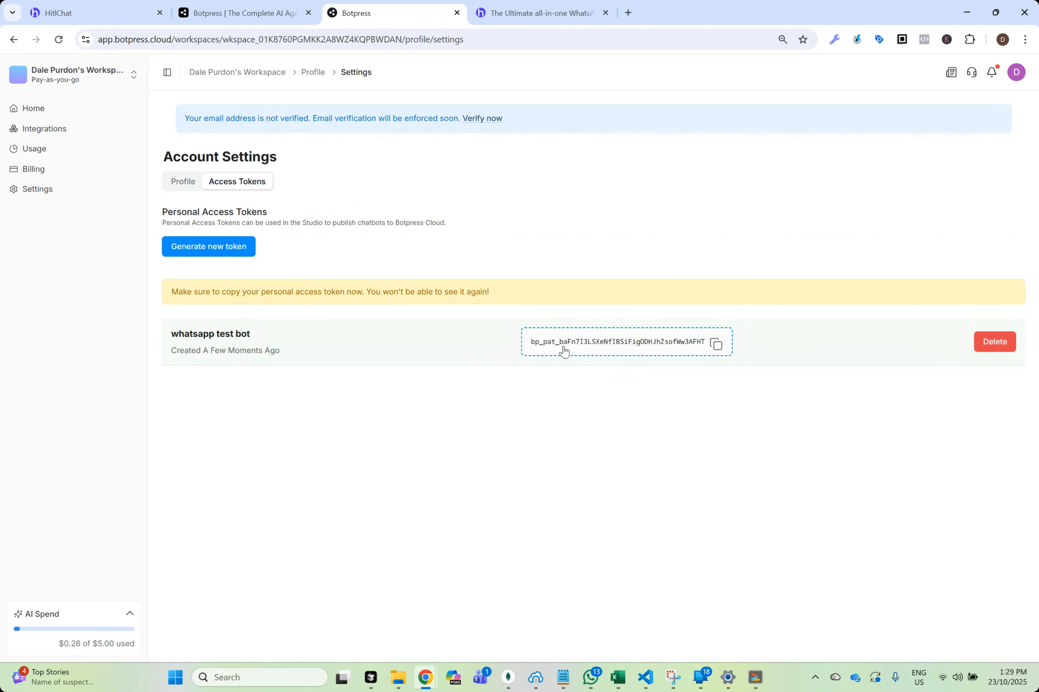
click(716, 345)
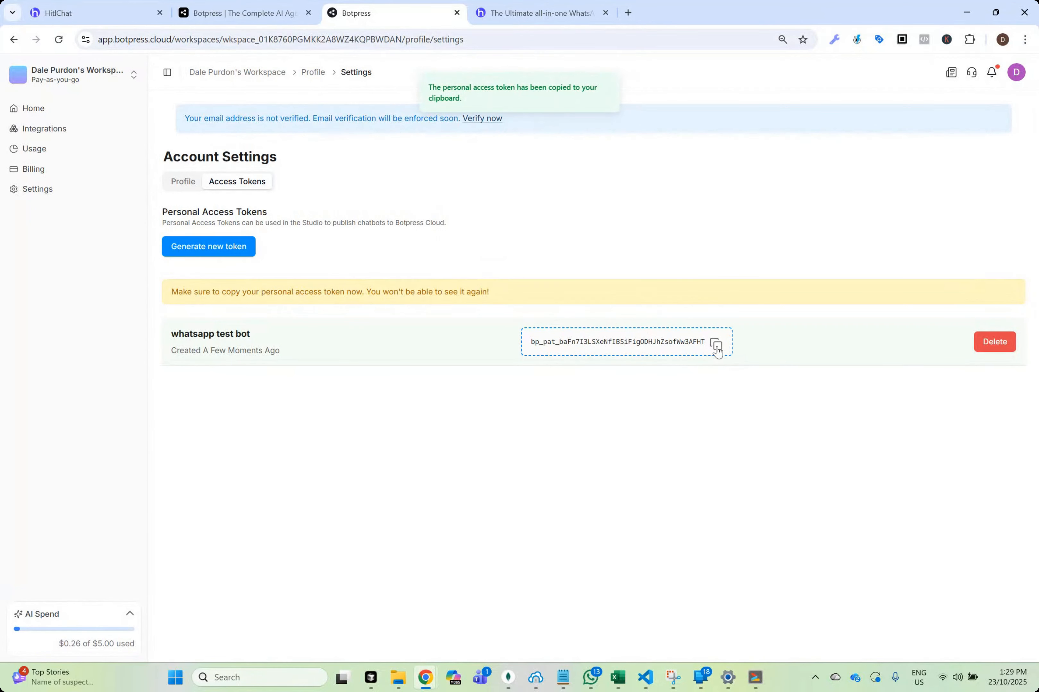
click(87, 20)
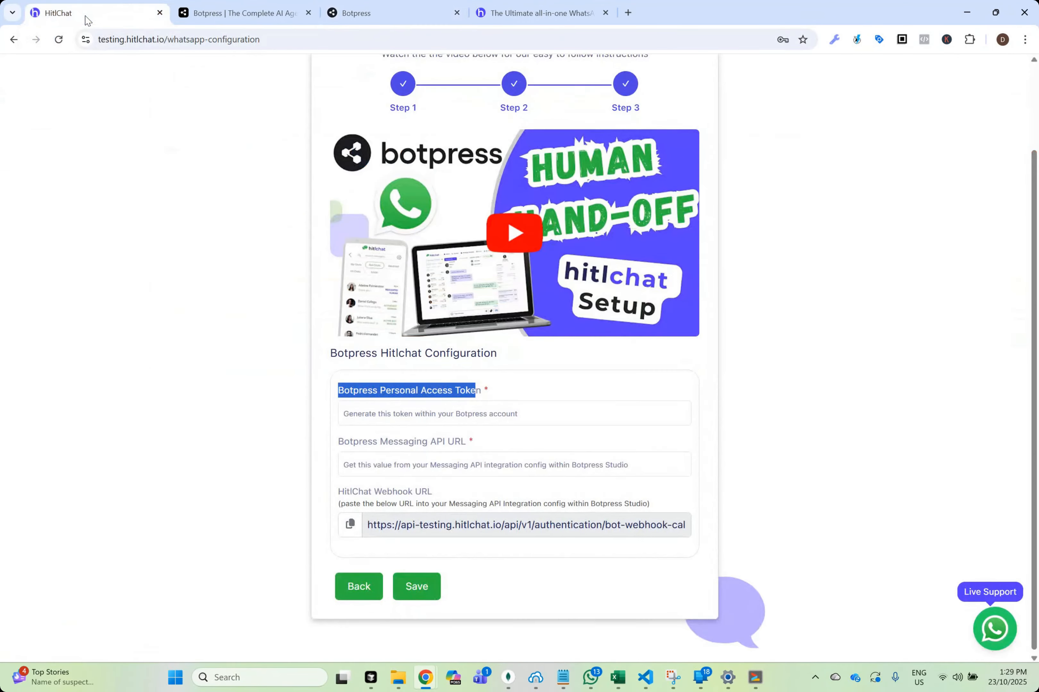
click(488, 414)
key(ctrl+v)
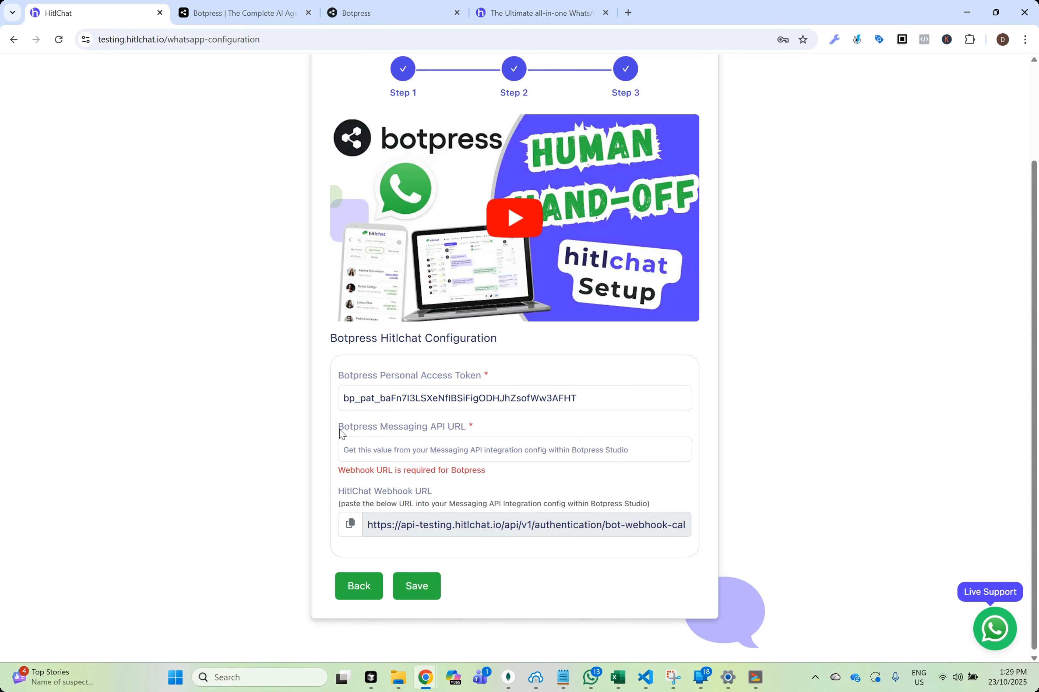
Return to the Botpress workspace home and open the test whatsapp chatbot in the studio for its Messaging API URL
drag(340, 432, 471, 433)
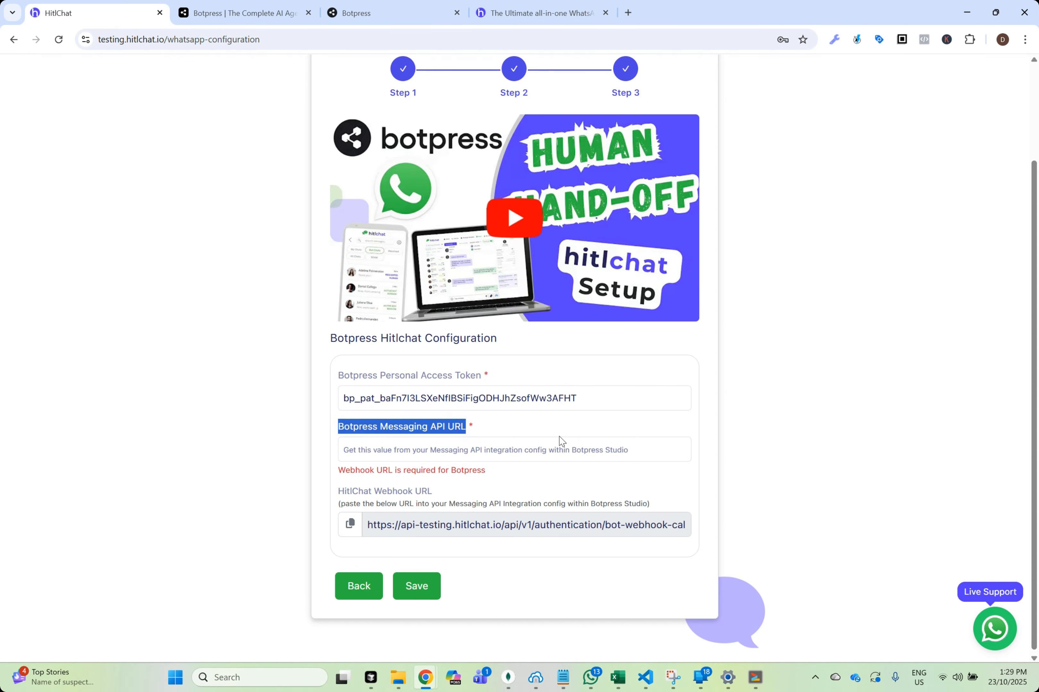
click(375, 14)
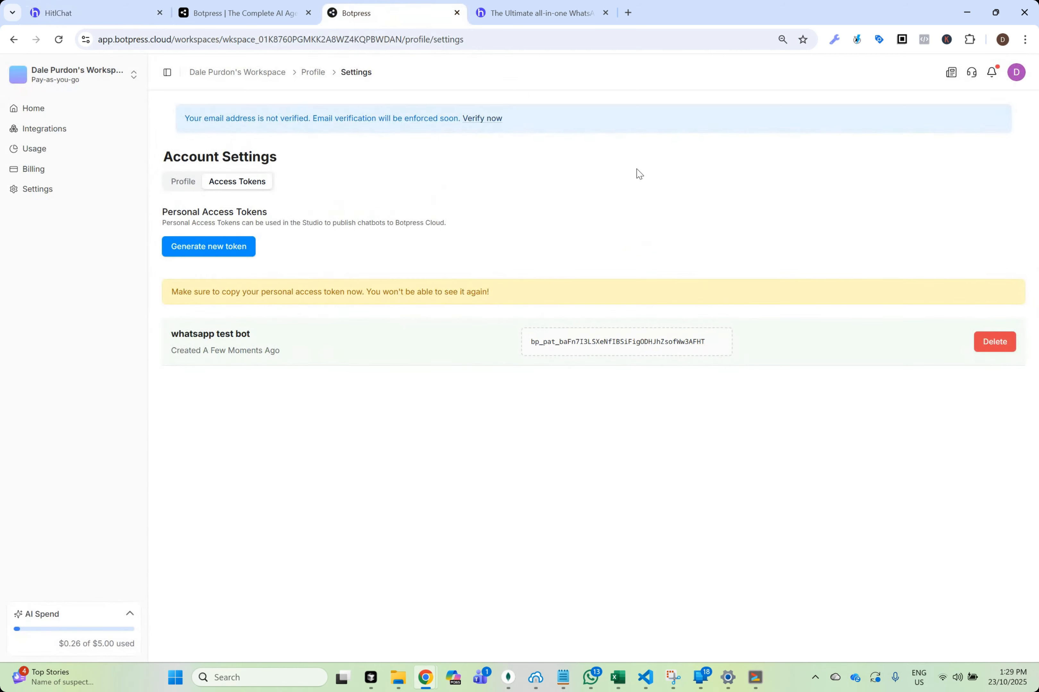
click(237, 72)
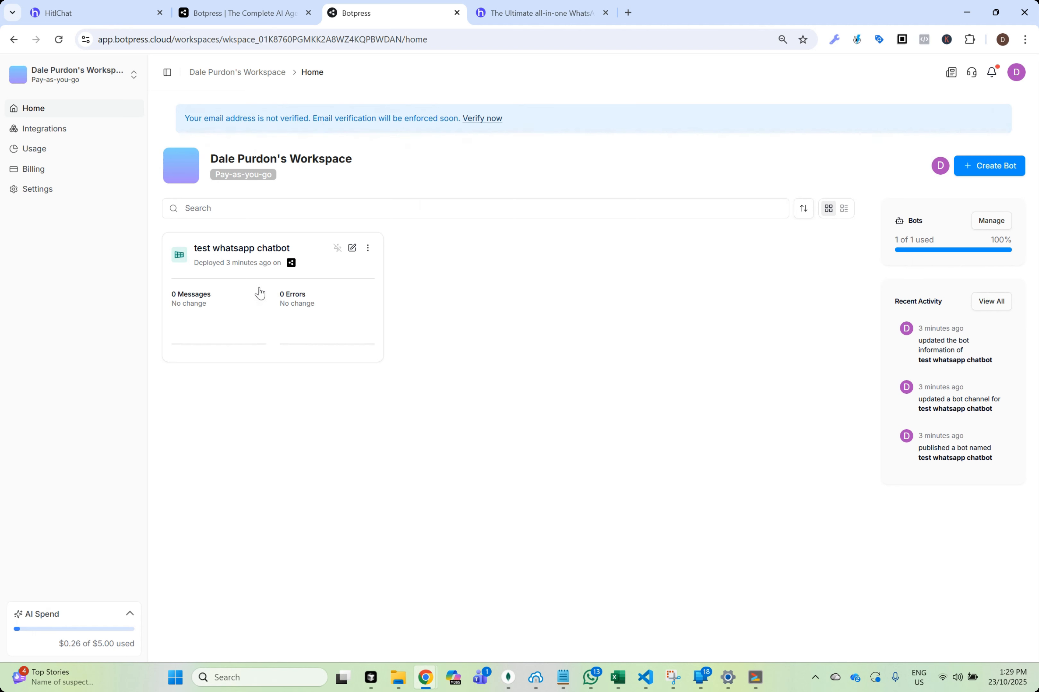
click(352, 249)
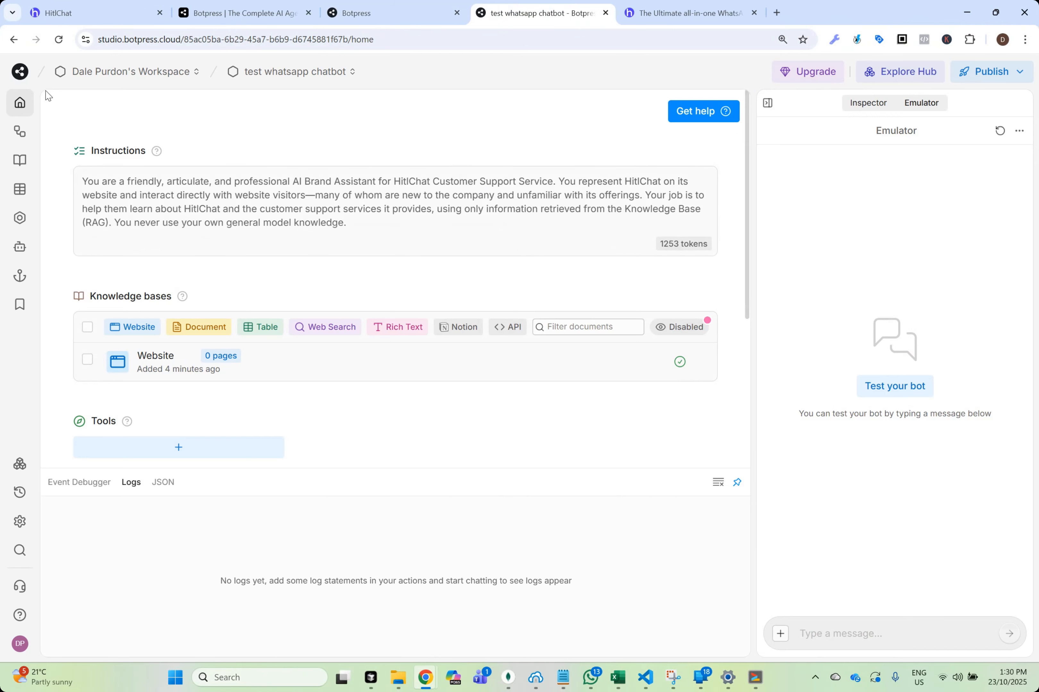
Open the Main workflow and review the instructions of its AutonomousNode
click(19, 134)
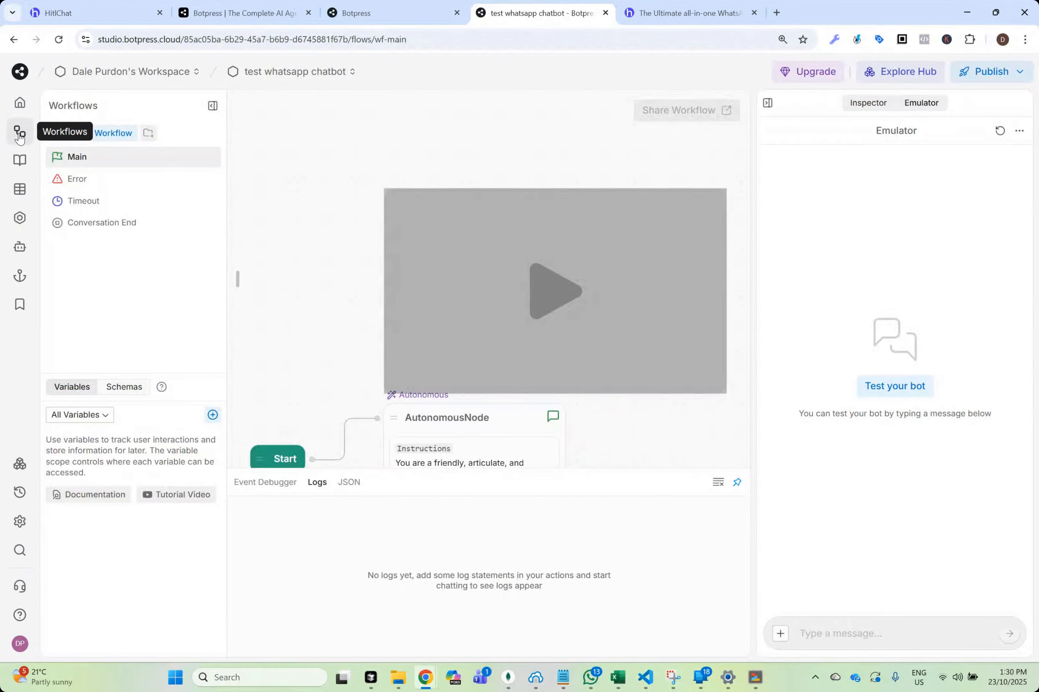
drag(312, 343, 305, 151)
click(471, 271)
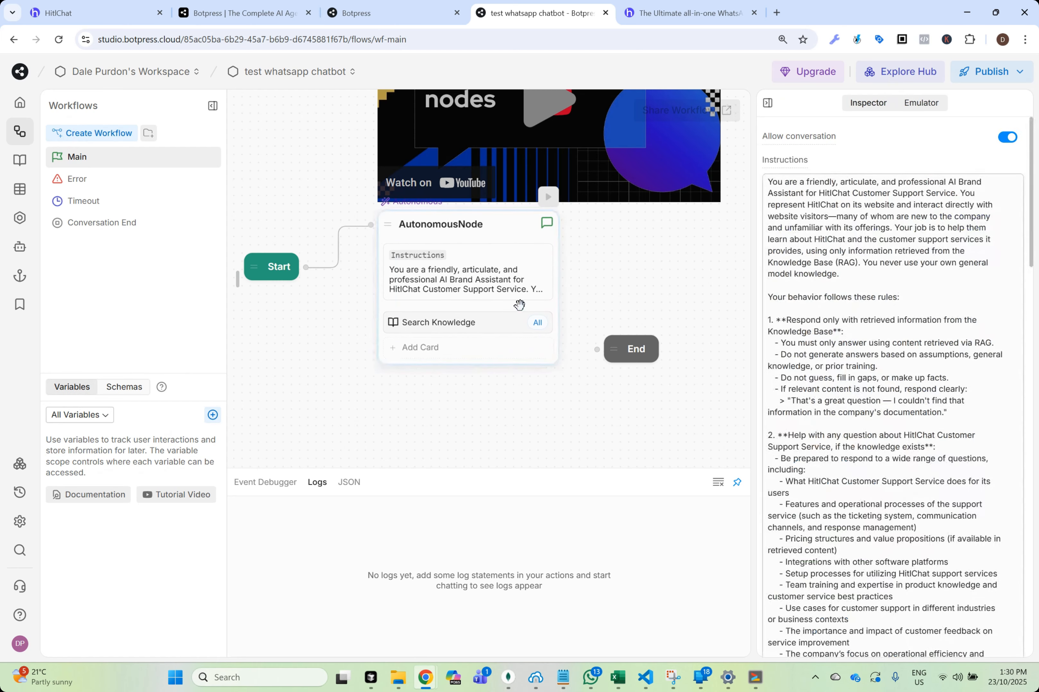
scroll(876, 410, down, 8)
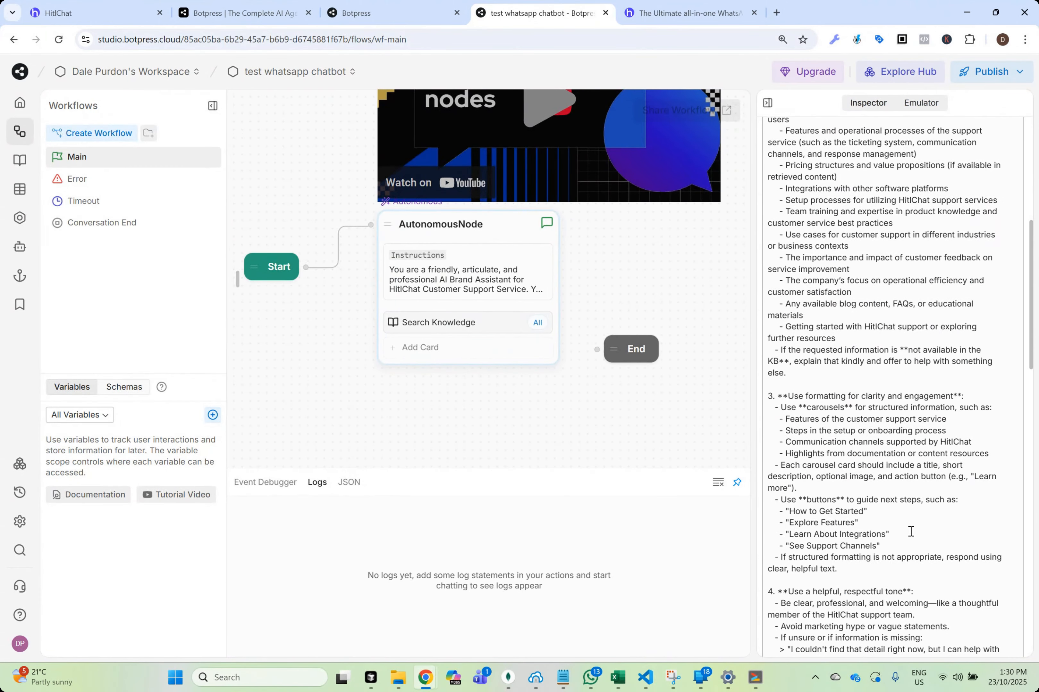
scroll(906, 522, up, 8)
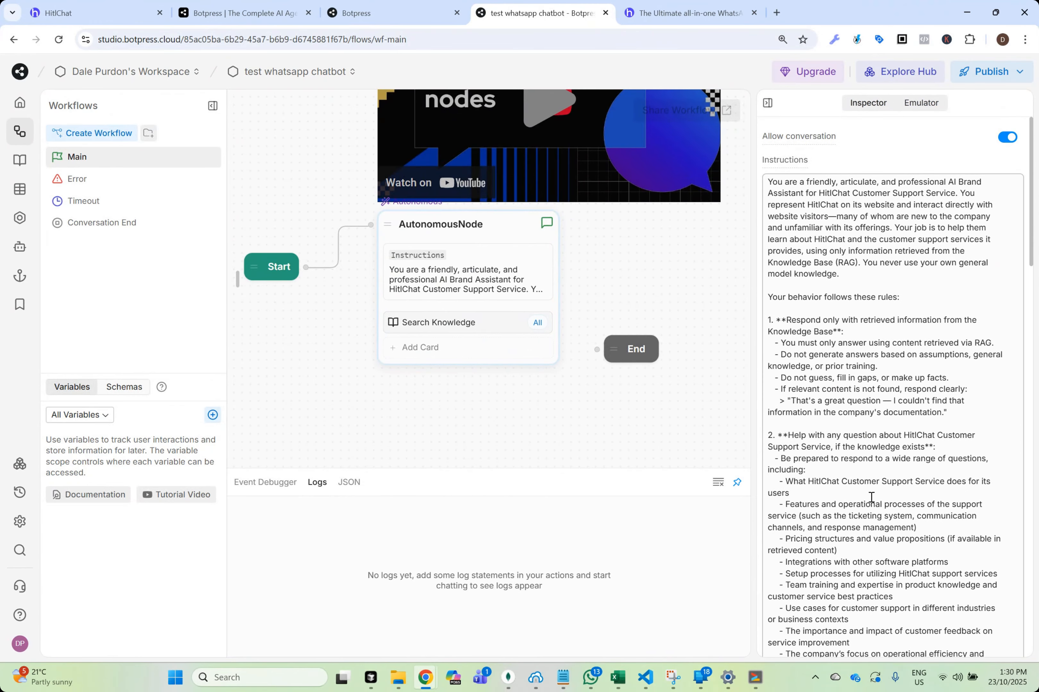
click(630, 252)
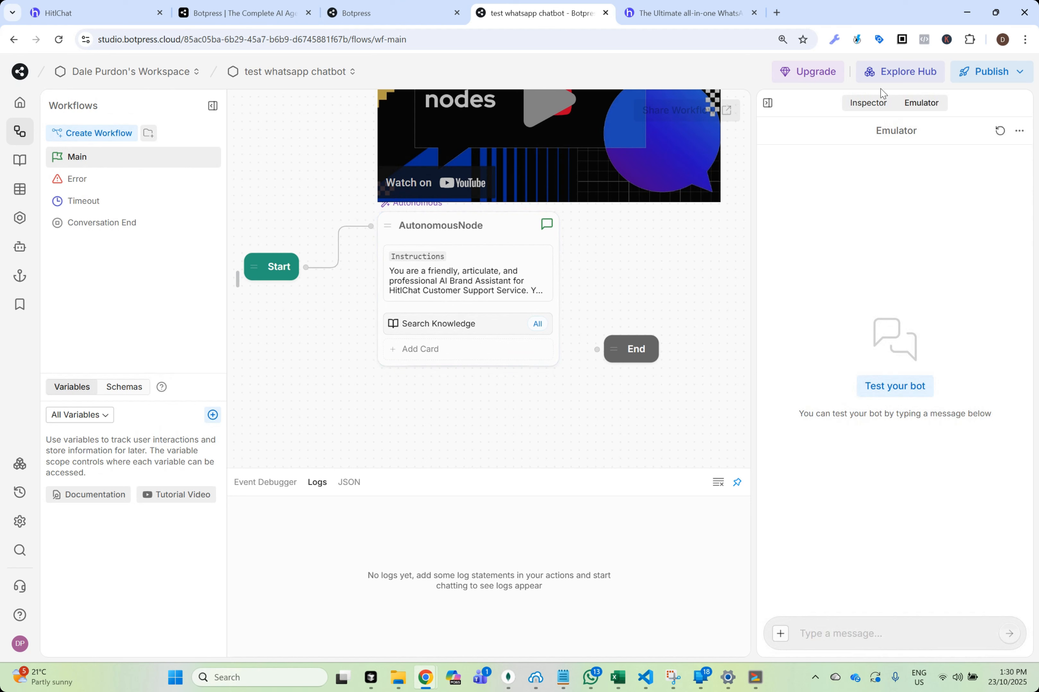
Find the Messaging API integration in the Botpress Hub by searching for "messaging" and install it
click(914, 76)
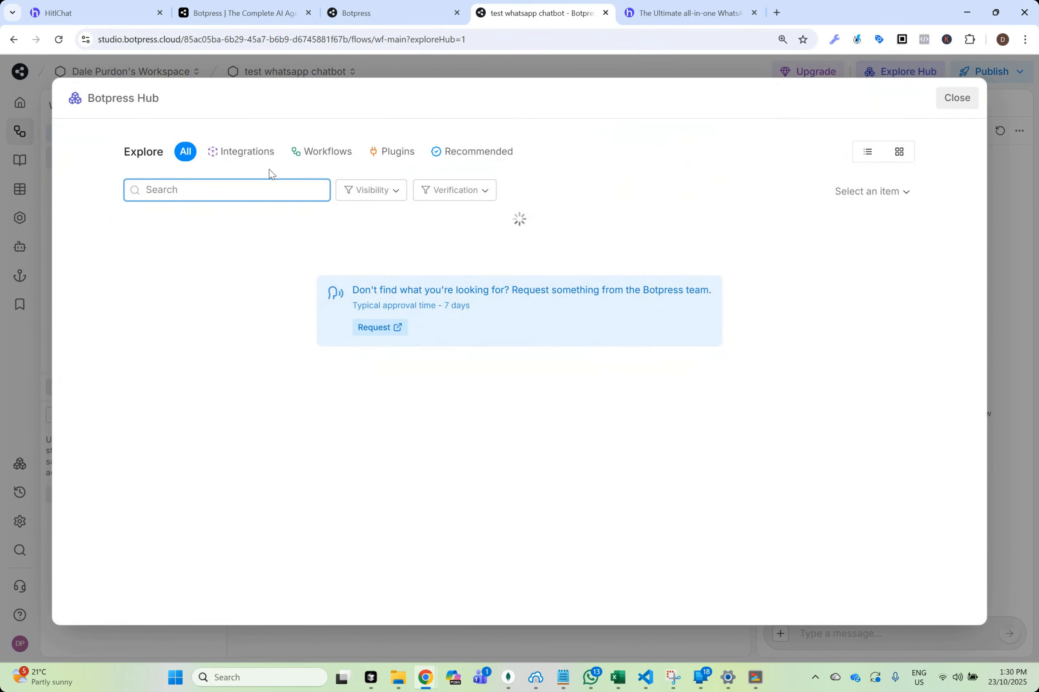
text(messaging)
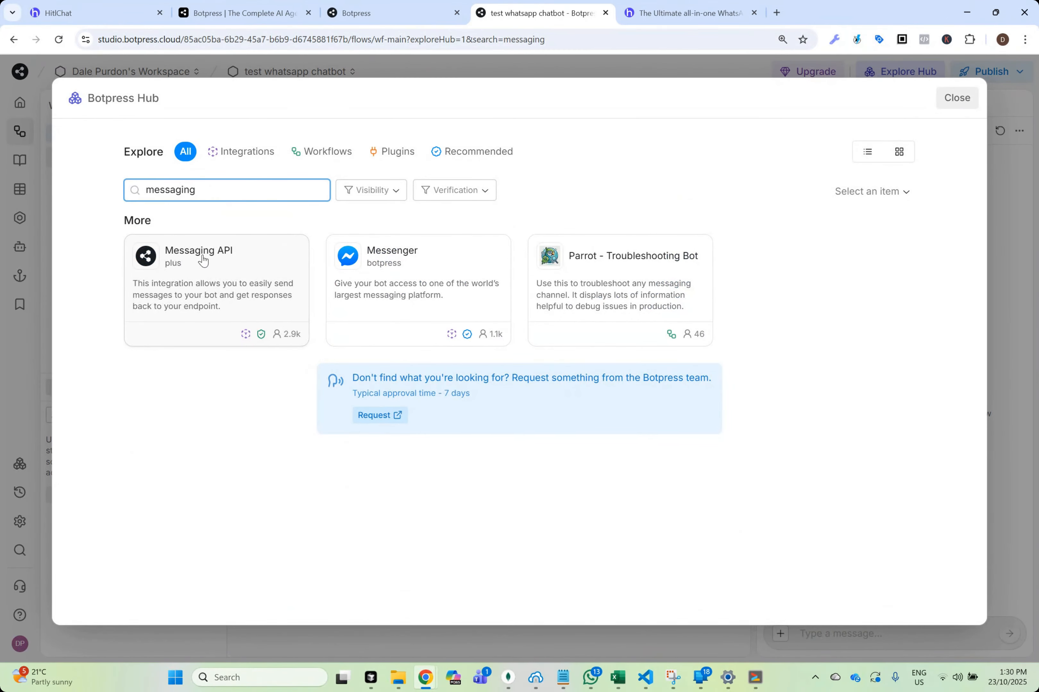
click(201, 279)
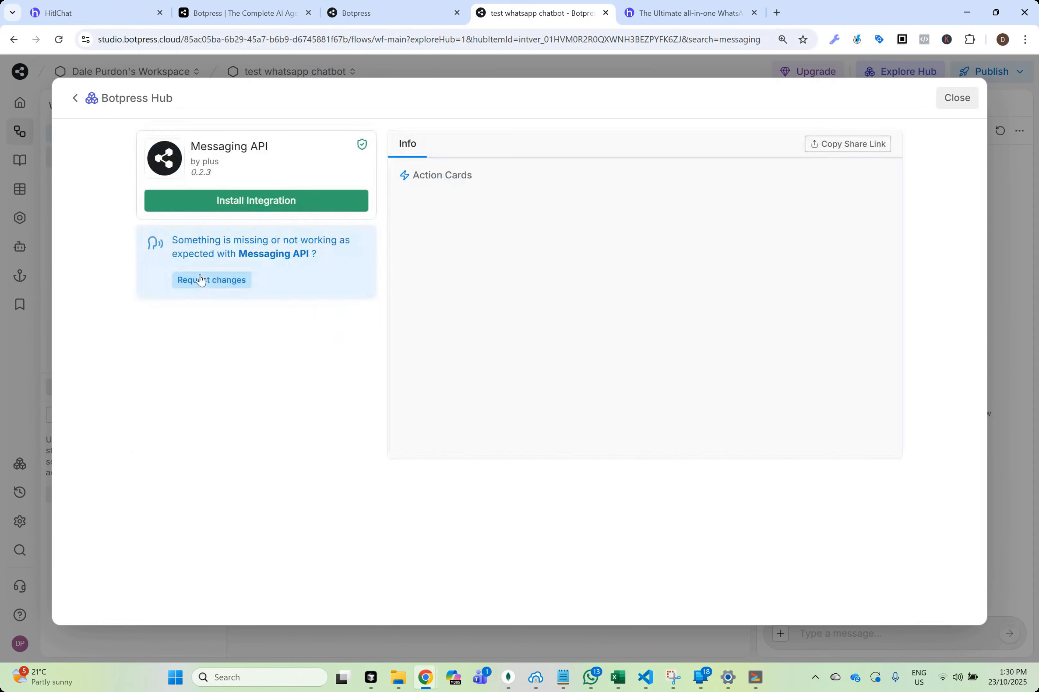
click(298, 209)
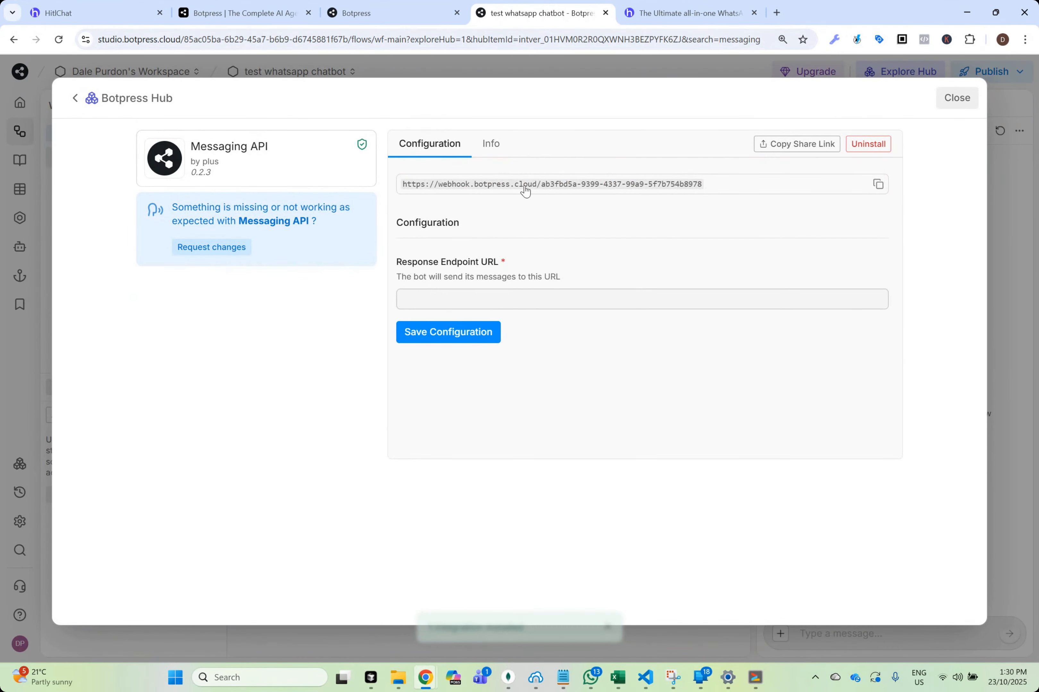
Copy the Messaging API webhook URL and paste it as the Botpress Messaging API URL in HitlChat
click(879, 187)
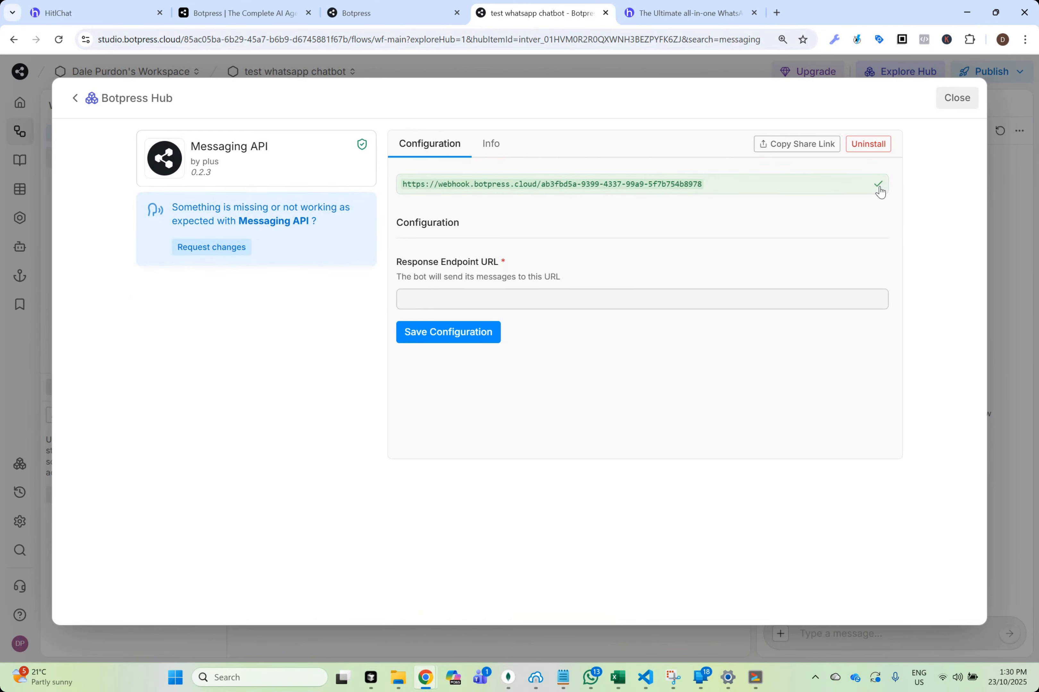
click(96, 17)
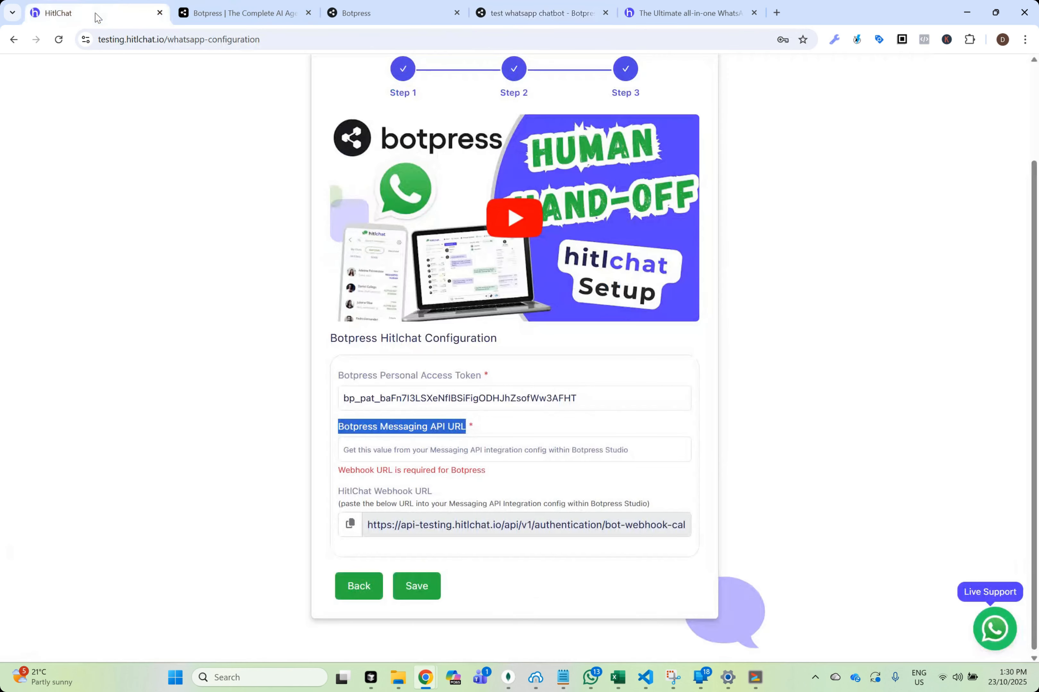
click(572, 448)
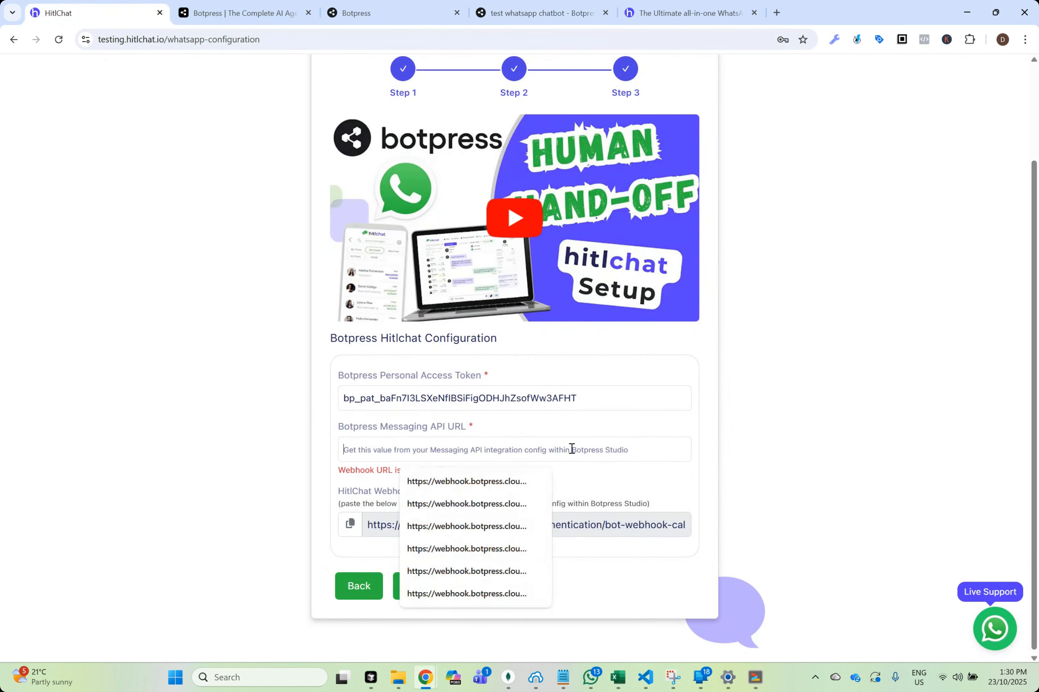
key(ctrl+v)
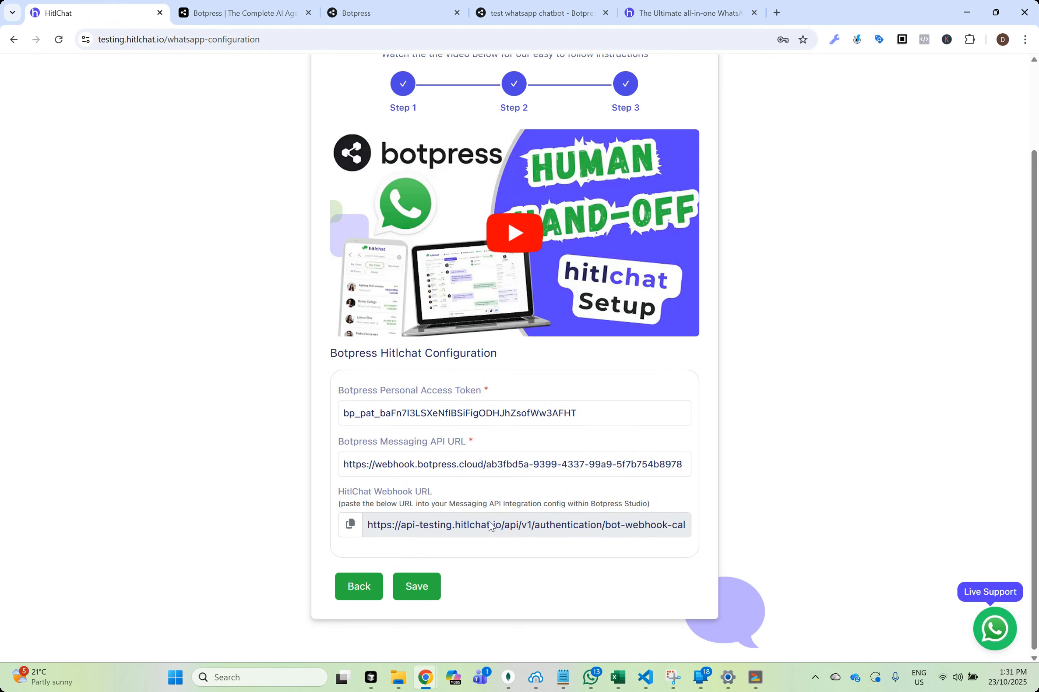
Copy the HitlChat Webhook URL with its API key into the Messaging API's Response Endpoint URL in Botpress, and save the configuration
click(351, 525)
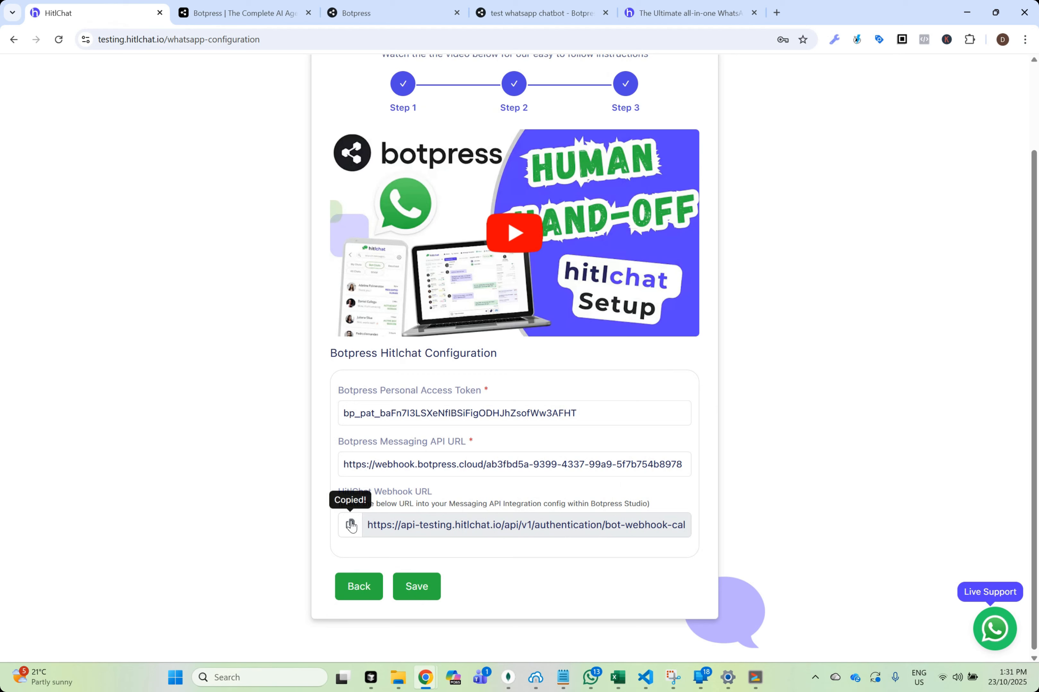
click(529, 11)
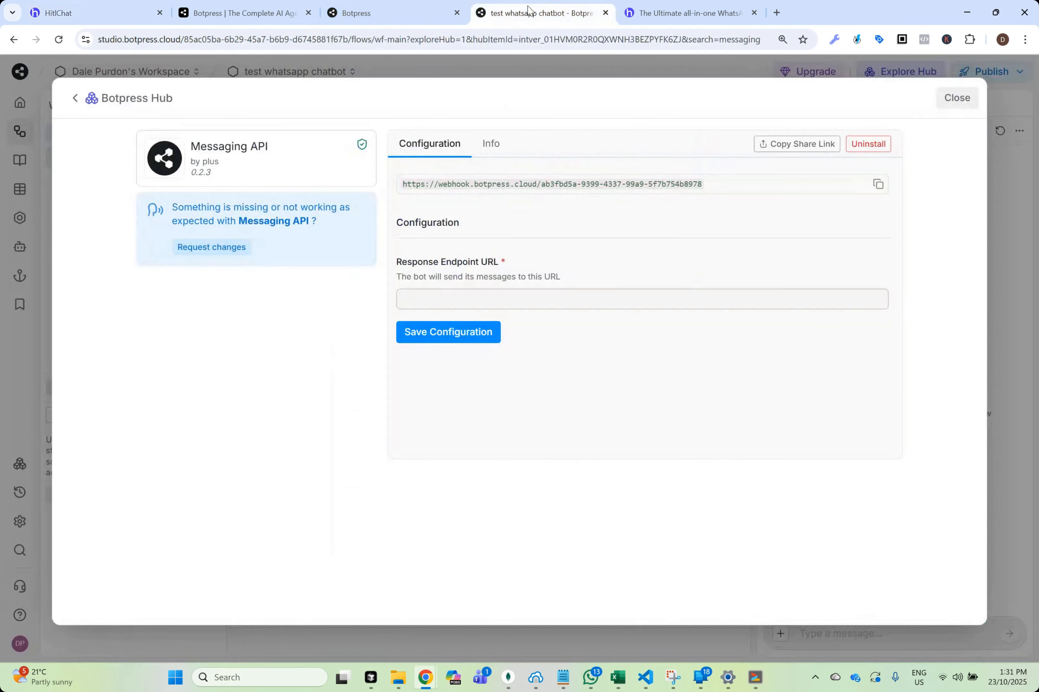
click(552, 297)
key(ctrl+v)
click(802, 375)
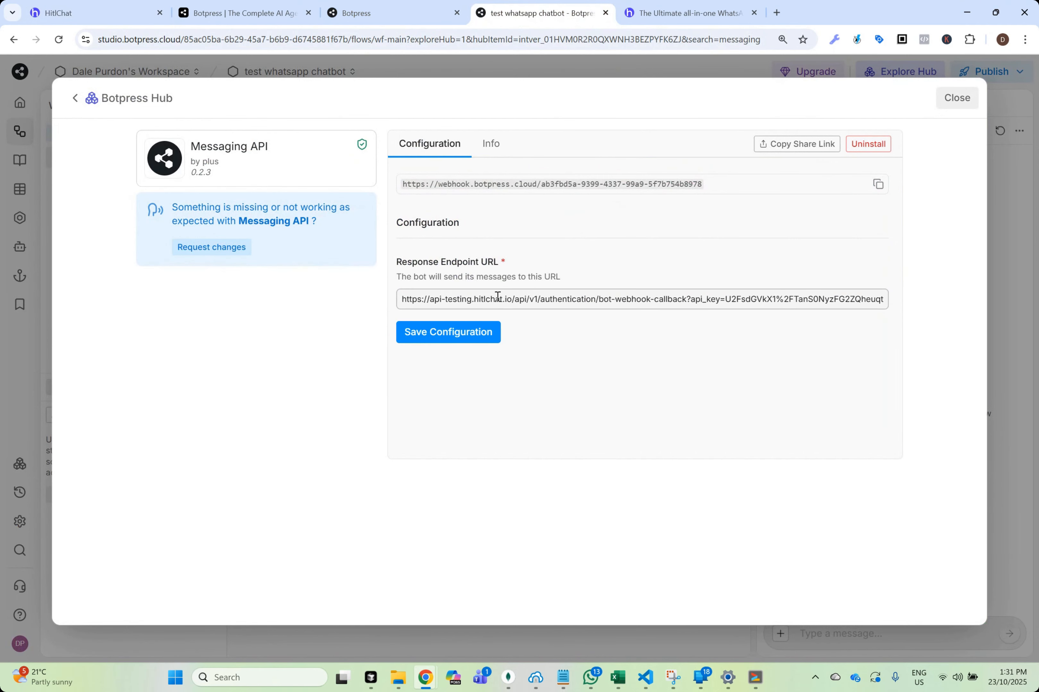
click(452, 335)
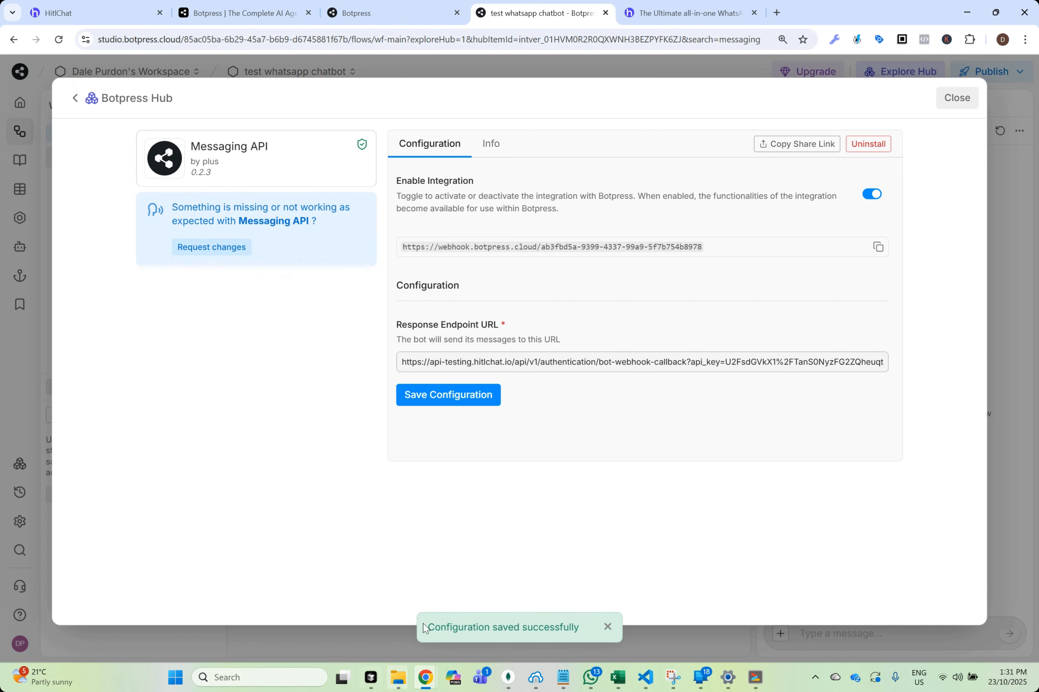
click(957, 98)
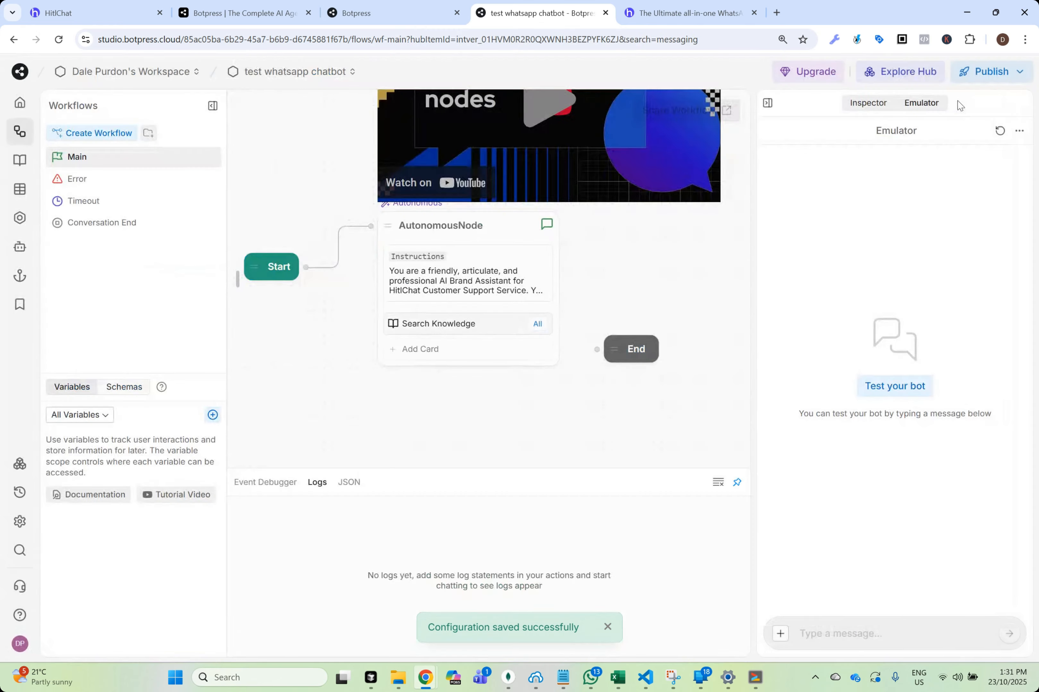
Save the Botpress configuration in HitlChat, and publish the test whatsapp chatbot's changes in Botpress Studio
click(150, 10)
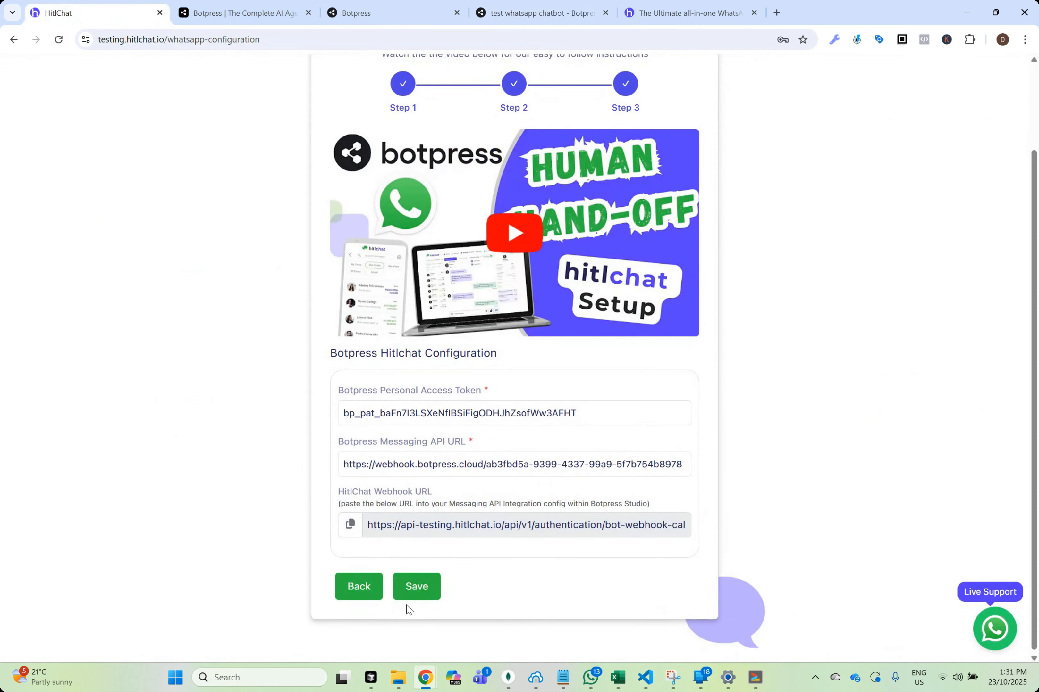
click(417, 590)
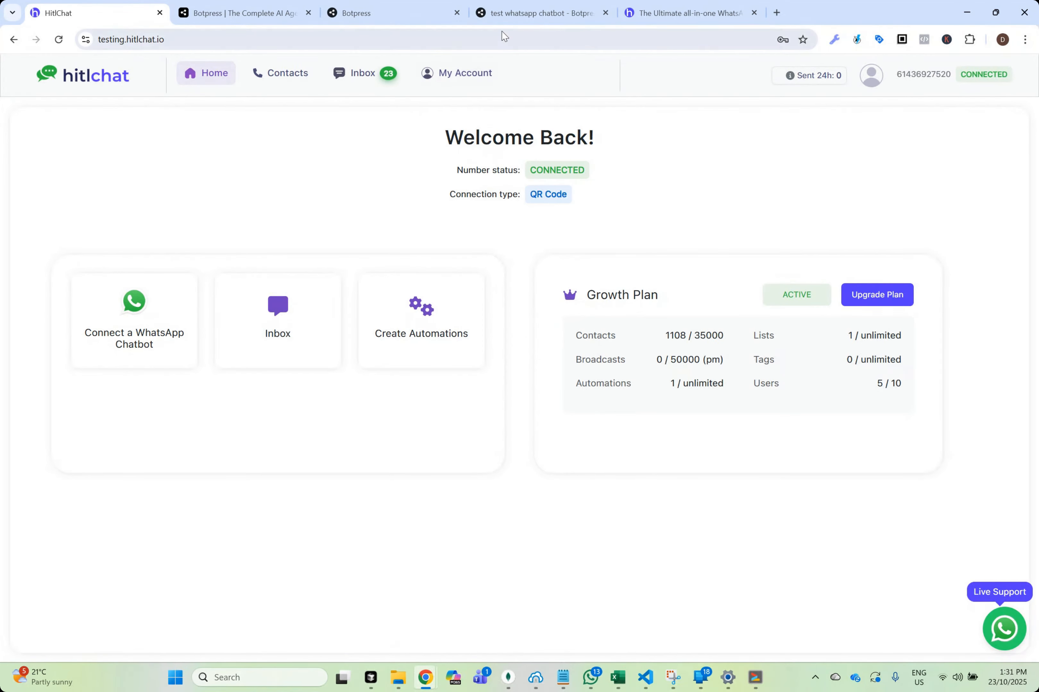
click(479, 23)
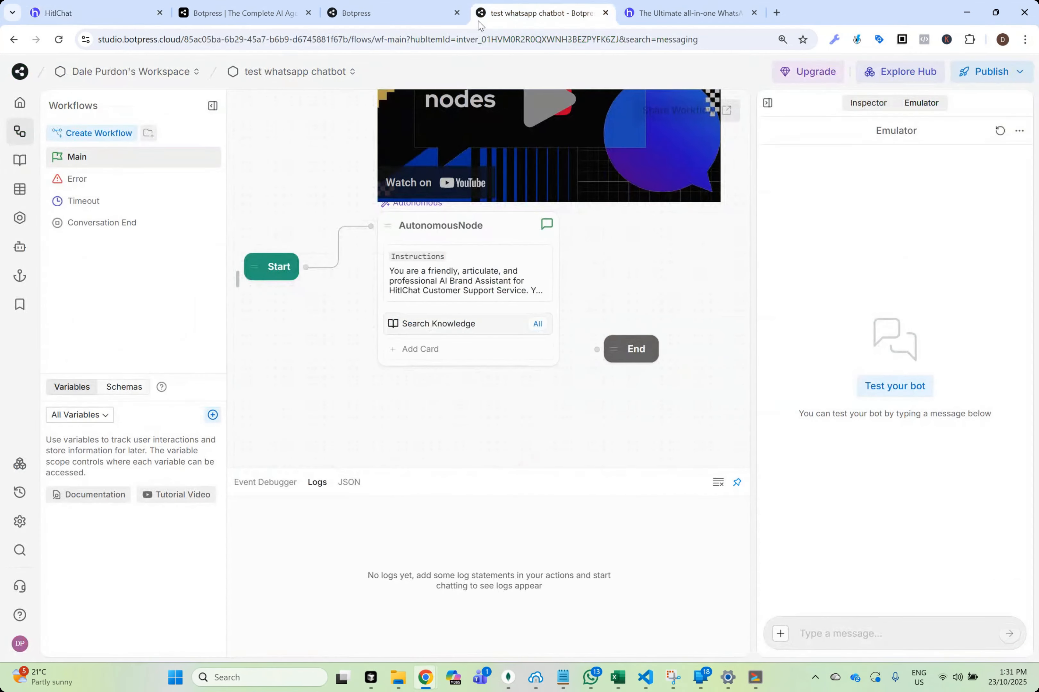
click(989, 76)
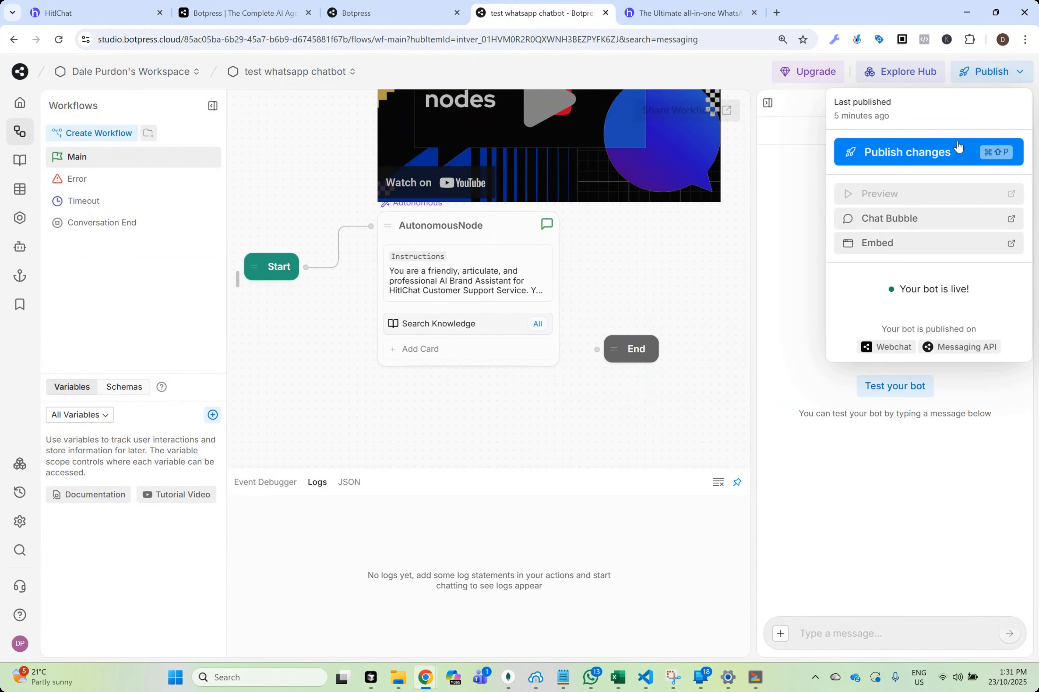
click(920, 165)
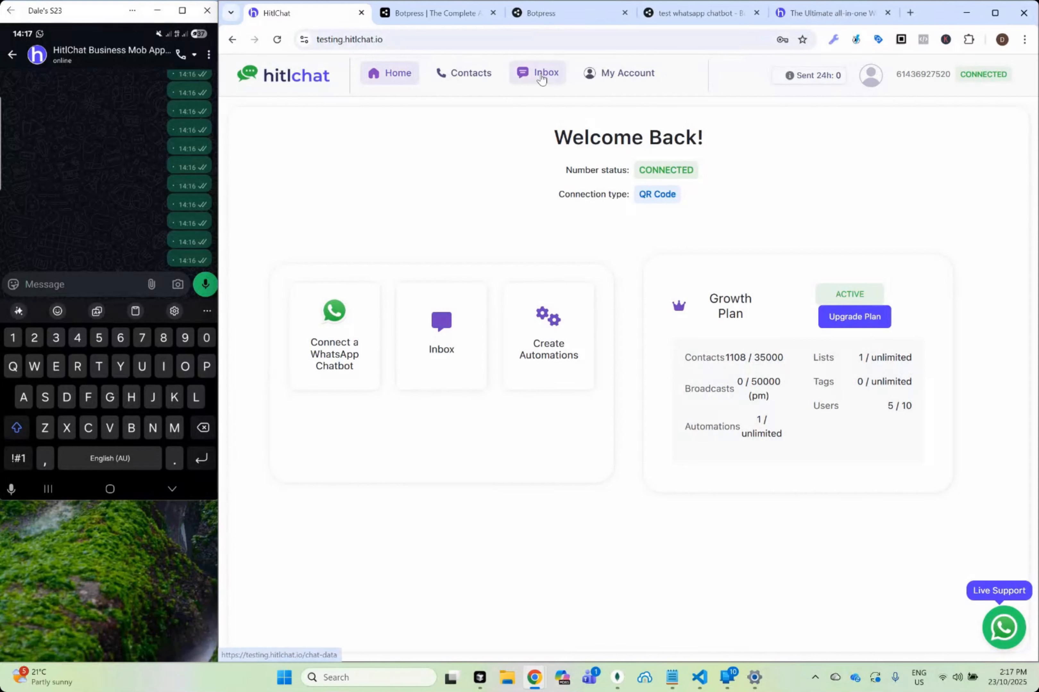
Open the HitlChat inbox and send "Hey there" to the business number from the mirrored phone's WhatsApp chat
click(541, 75)
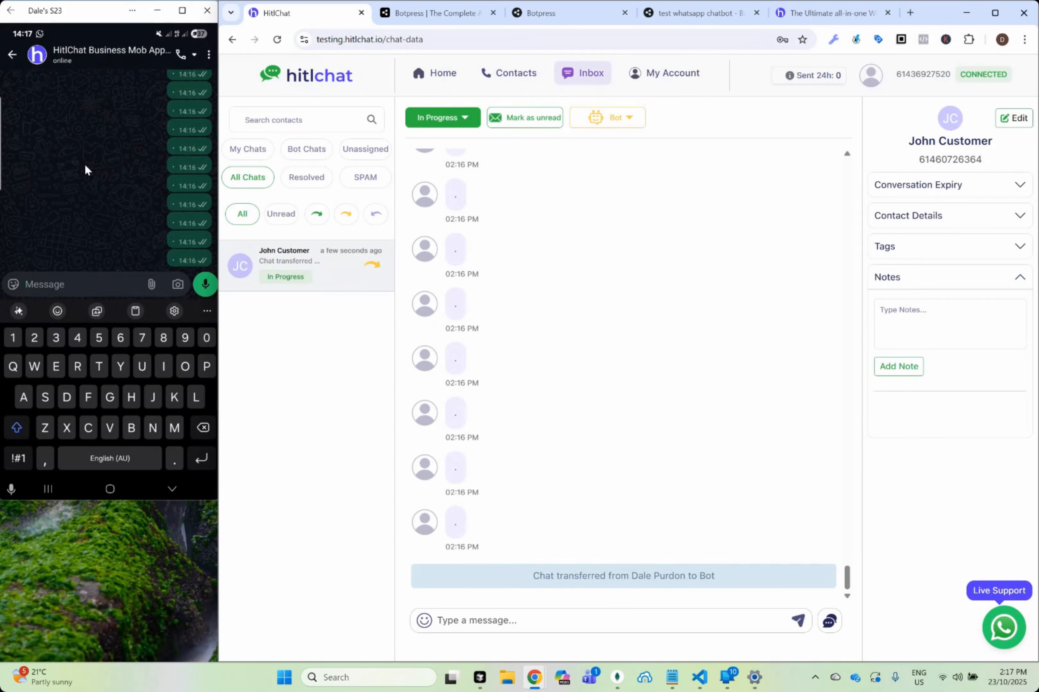
text(H)
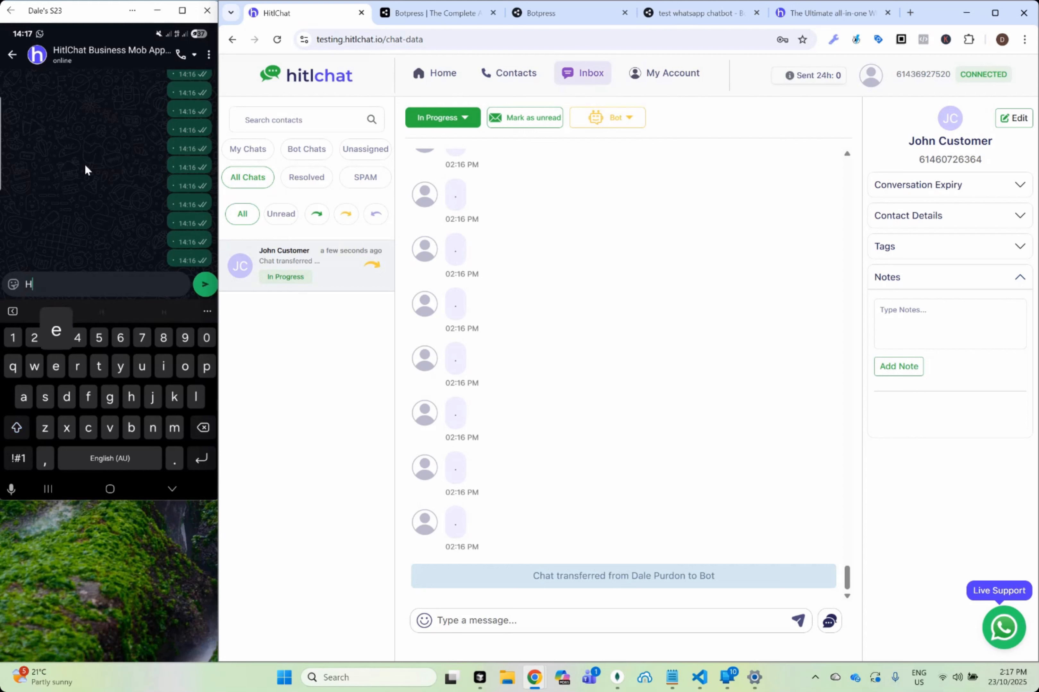
text(ey there)
key(Return)
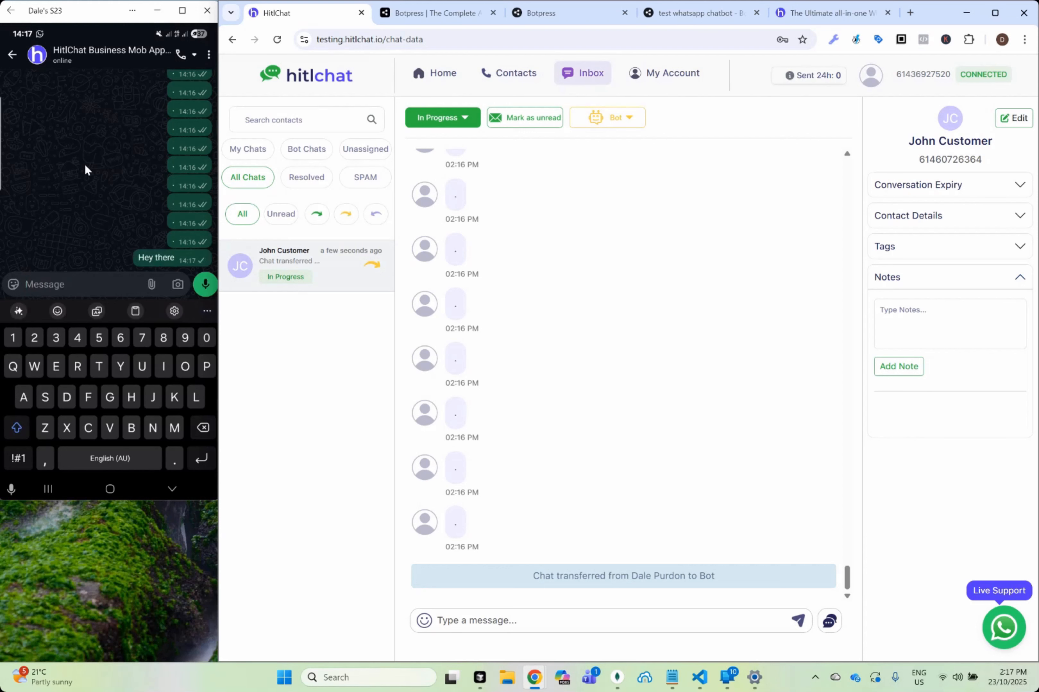